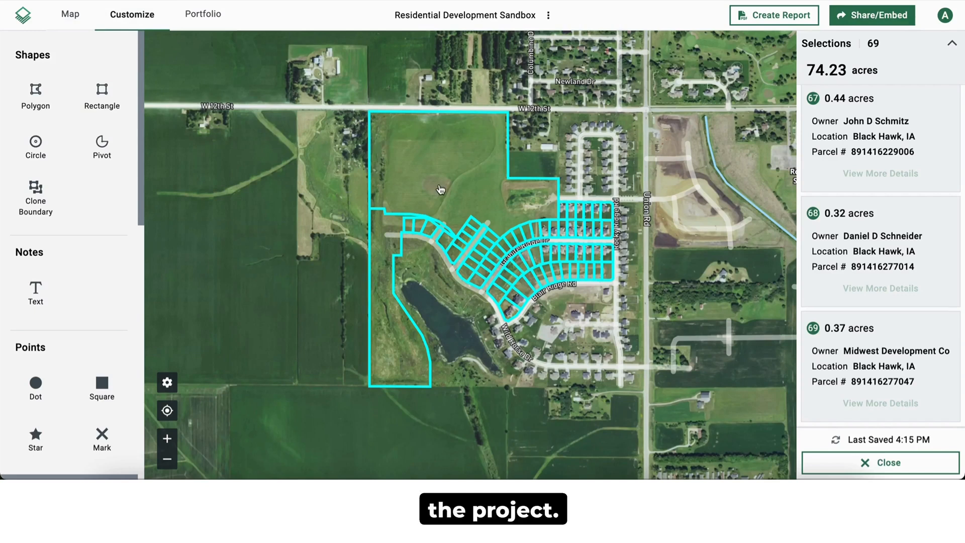
Step: Clone the boundaries of the four easternmost lots between Sanoma Dr and Granite Ridge Dr as editable polygons
scroll(511, 201, up, 1)
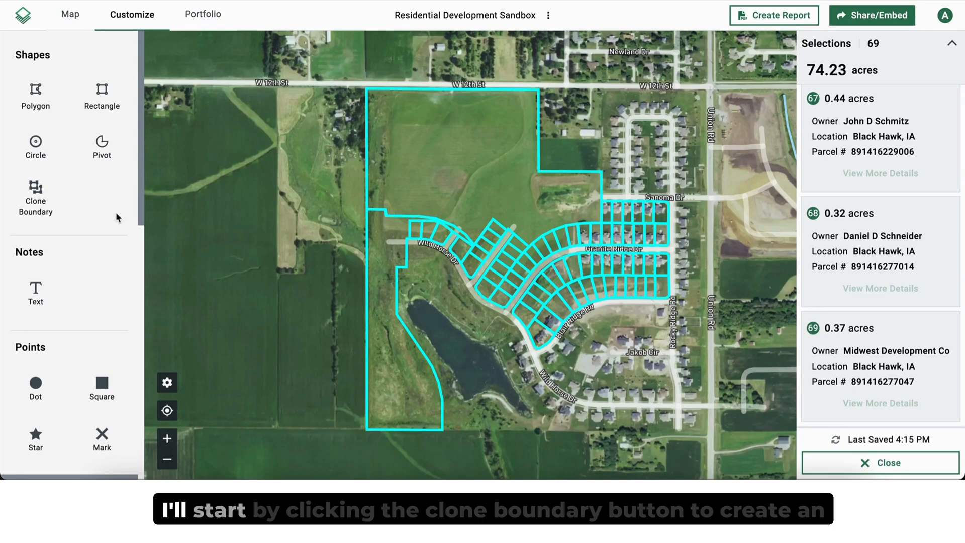
click(37, 207)
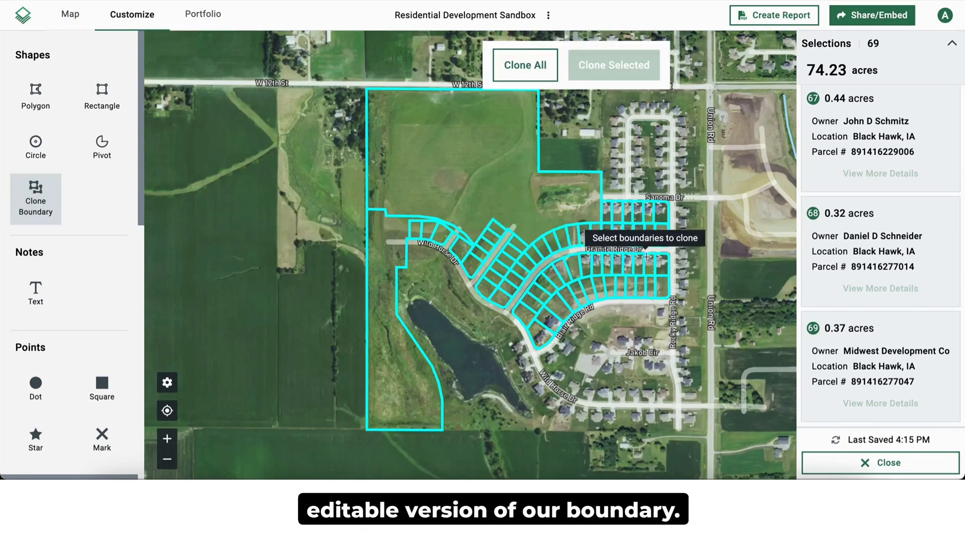
scroll(661, 269, up, 2)
scroll(661, 268, up, 2)
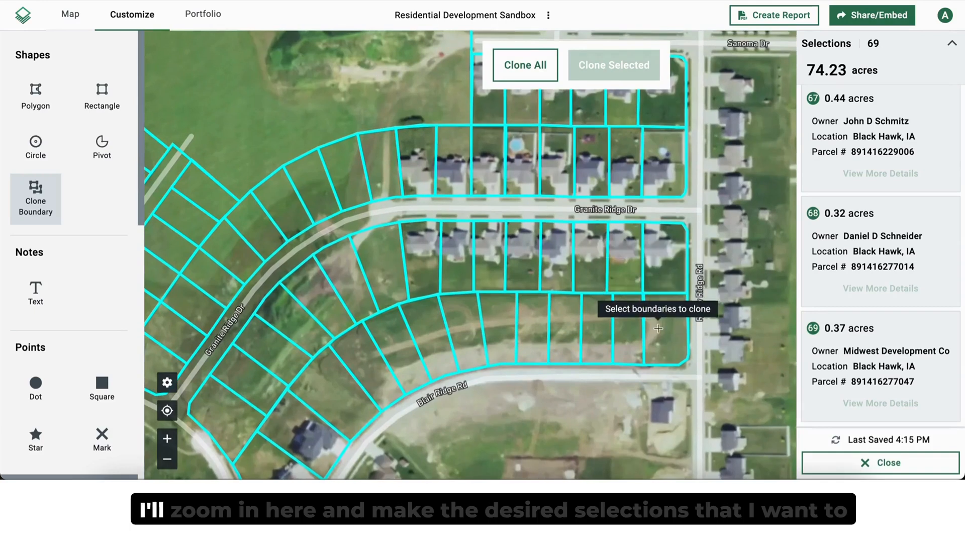
drag(650, 178, 650, 247)
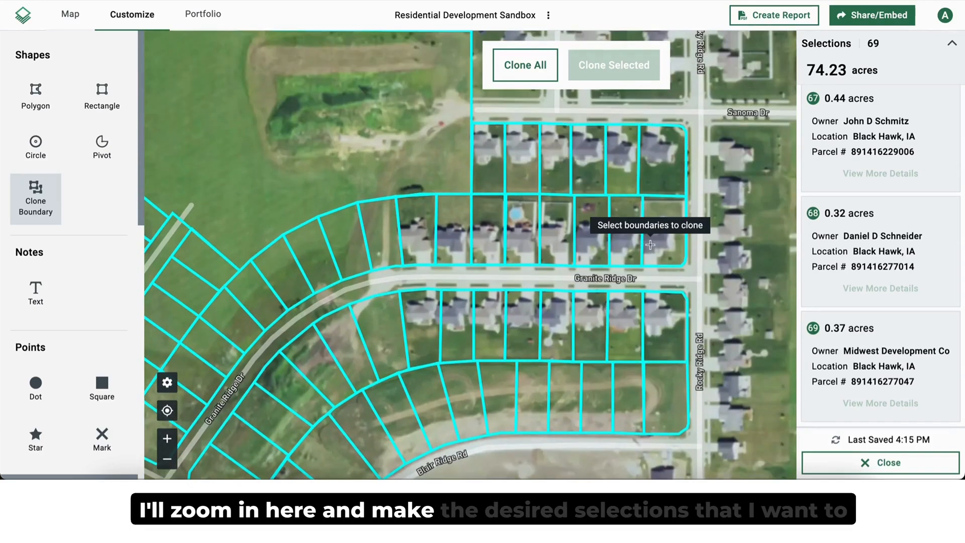
click(665, 171)
click(658, 213)
click(634, 213)
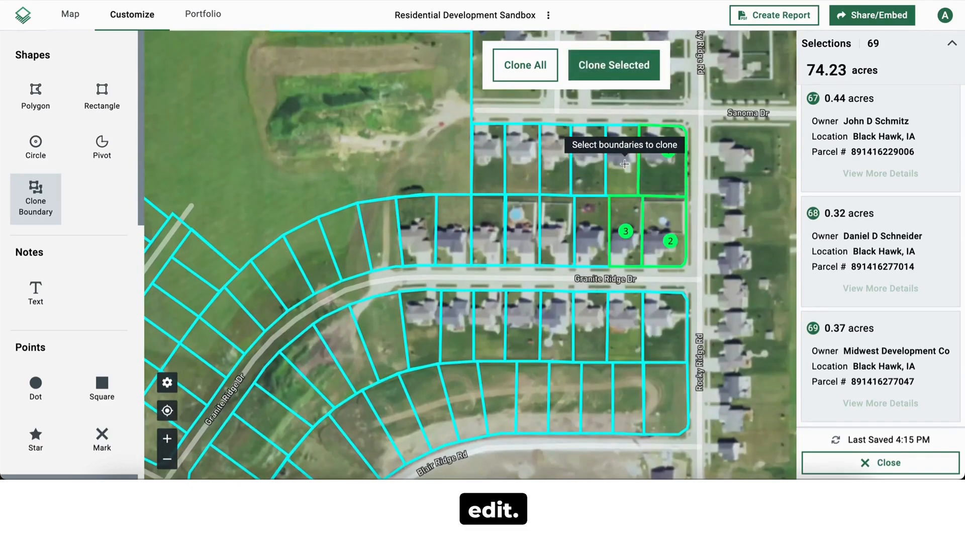
click(611, 172)
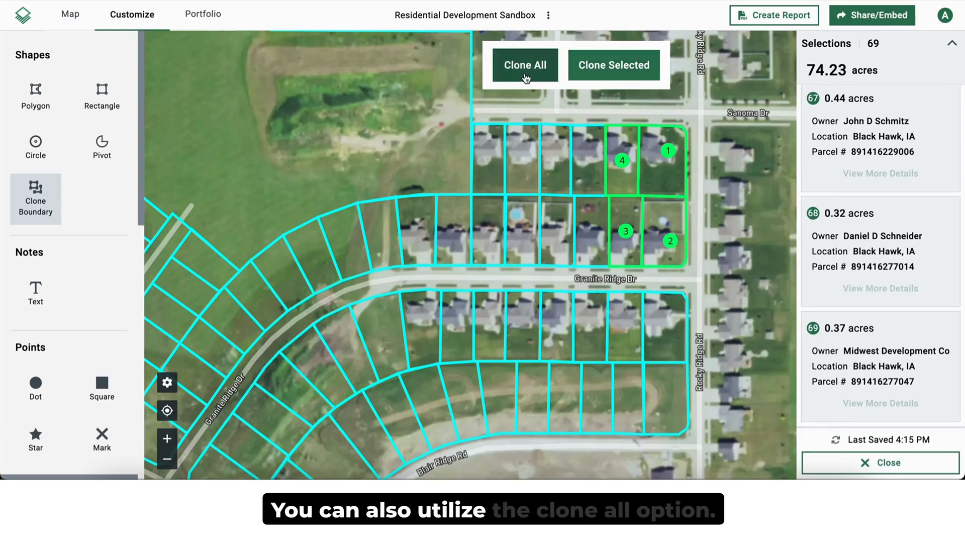
click(614, 72)
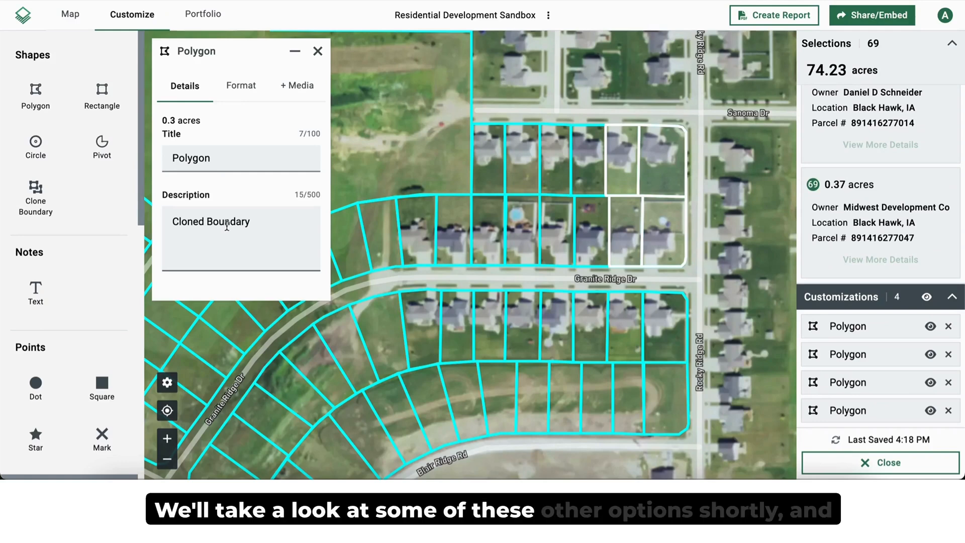
Step: Give the two cloned lots along Sanoma Dr a blue border and blue fill
click(244, 86)
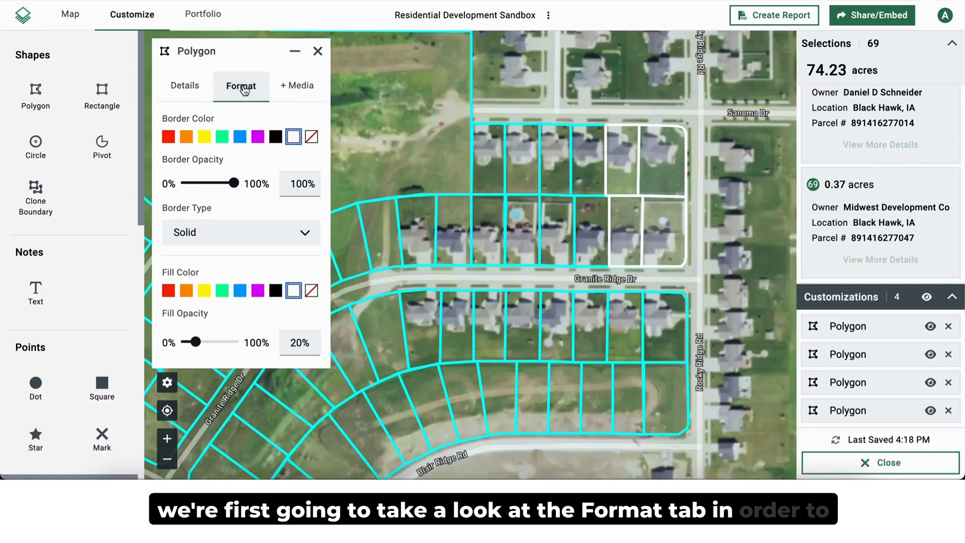
click(240, 143)
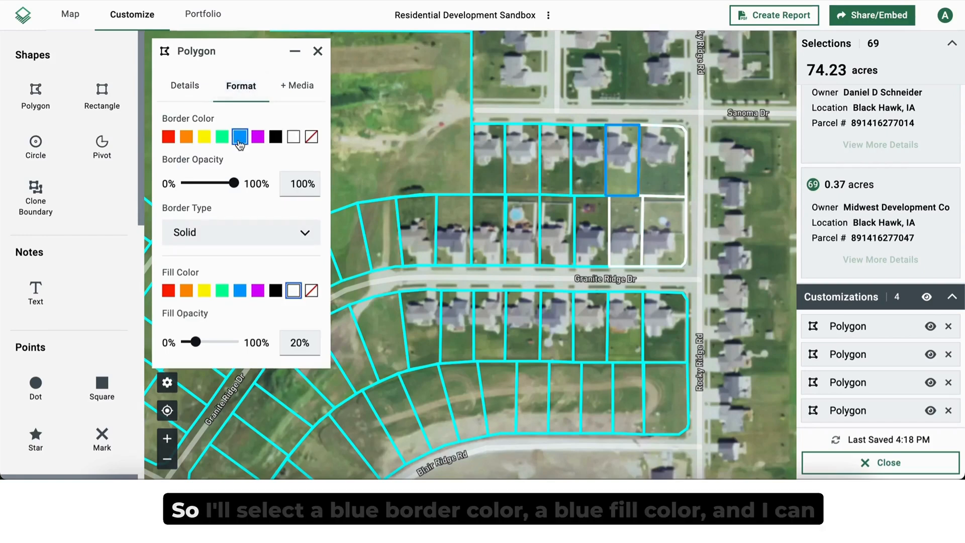
click(242, 292)
click(674, 157)
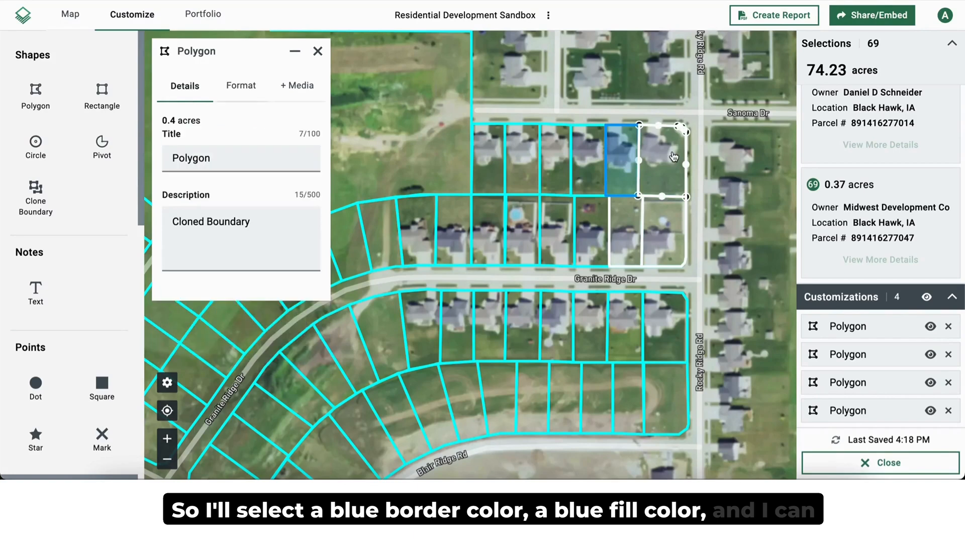
click(241, 86)
click(240, 137)
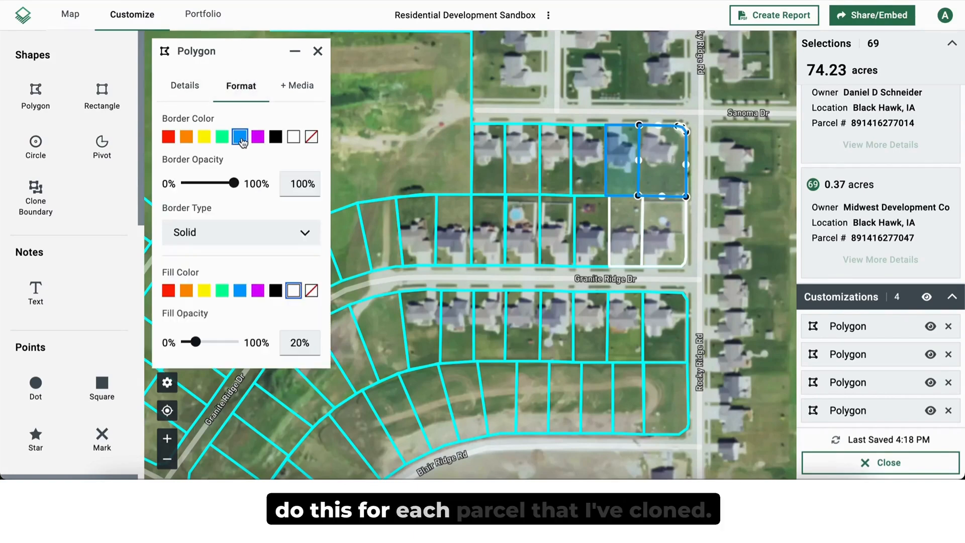
click(244, 292)
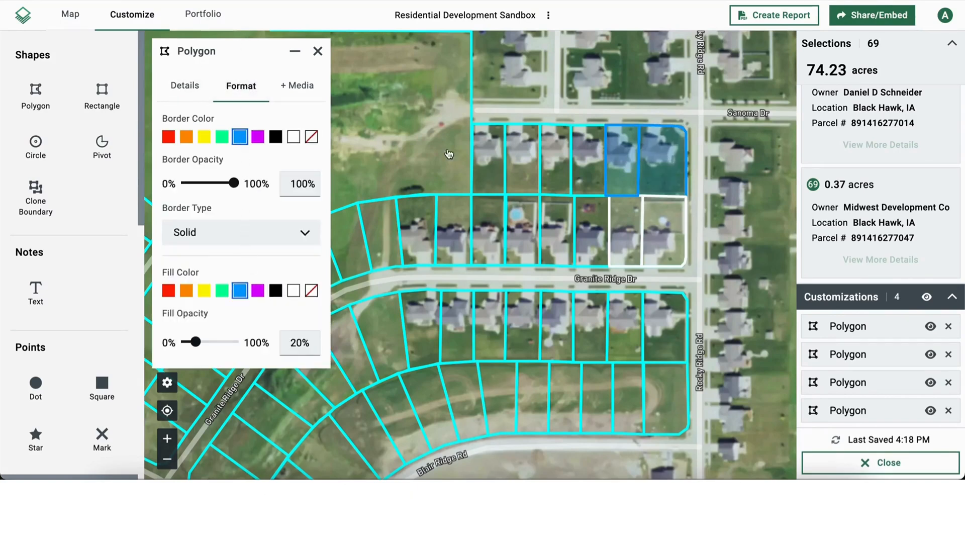
Step: Give the two cloned lots on the north side of Granite Ridge Dr a blue border and blue fill
click(676, 242)
click(241, 85)
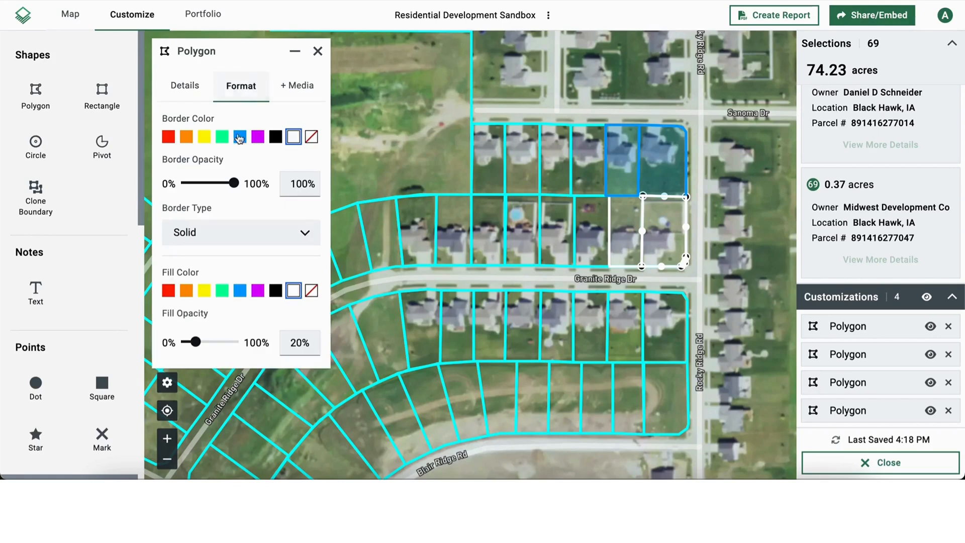
click(239, 137)
click(240, 292)
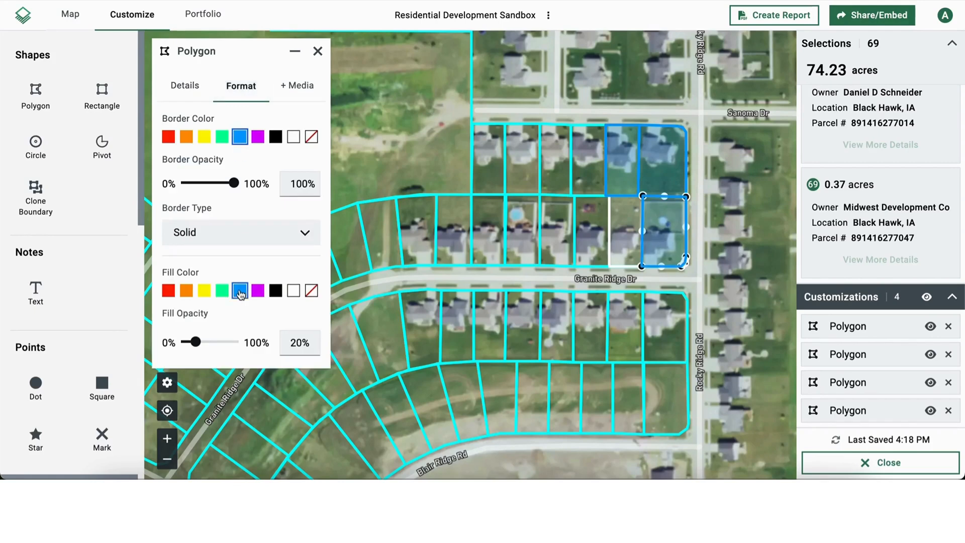
click(620, 225)
click(241, 85)
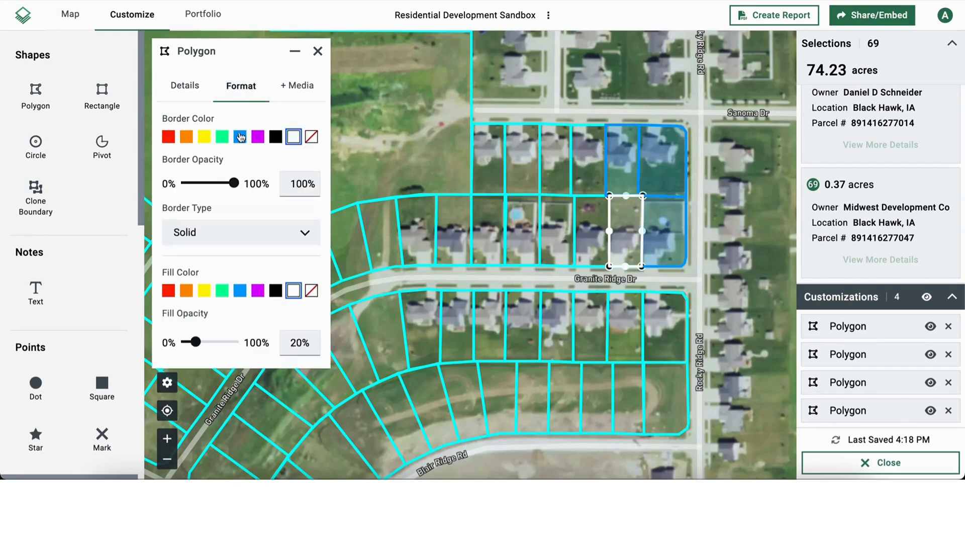
click(240, 137)
click(242, 292)
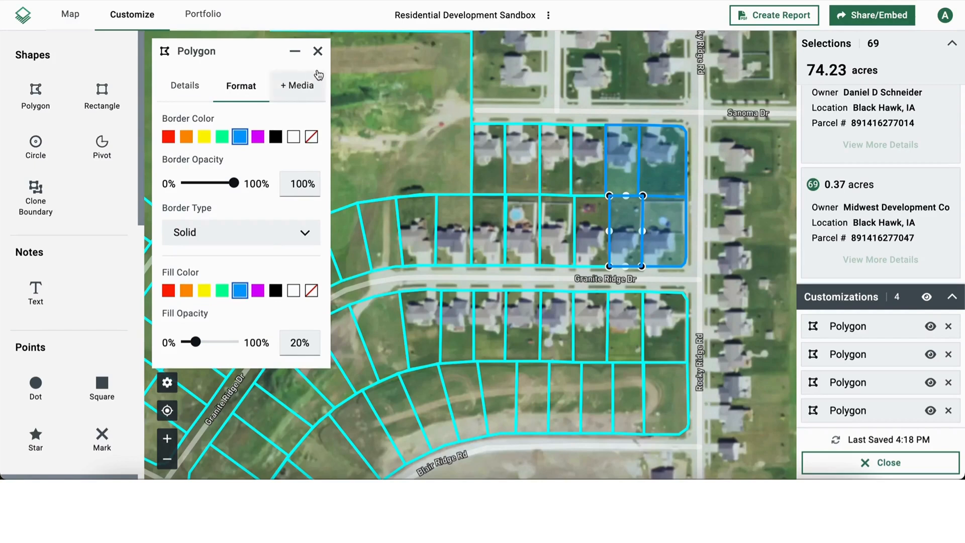
click(318, 50)
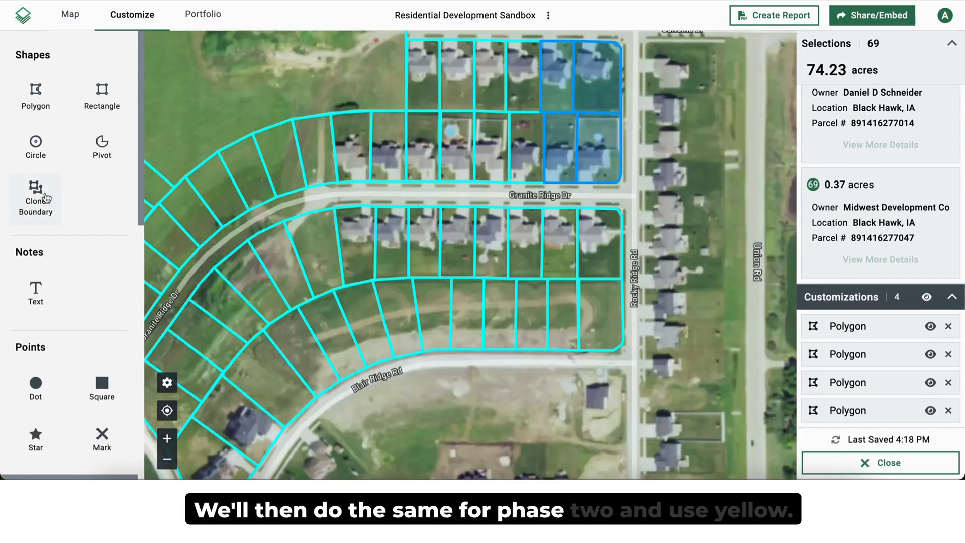
Step: Clone the boundaries of the four easternmost lots between Granite Ridge Dr and Blair Ridge Rd
click(46, 198)
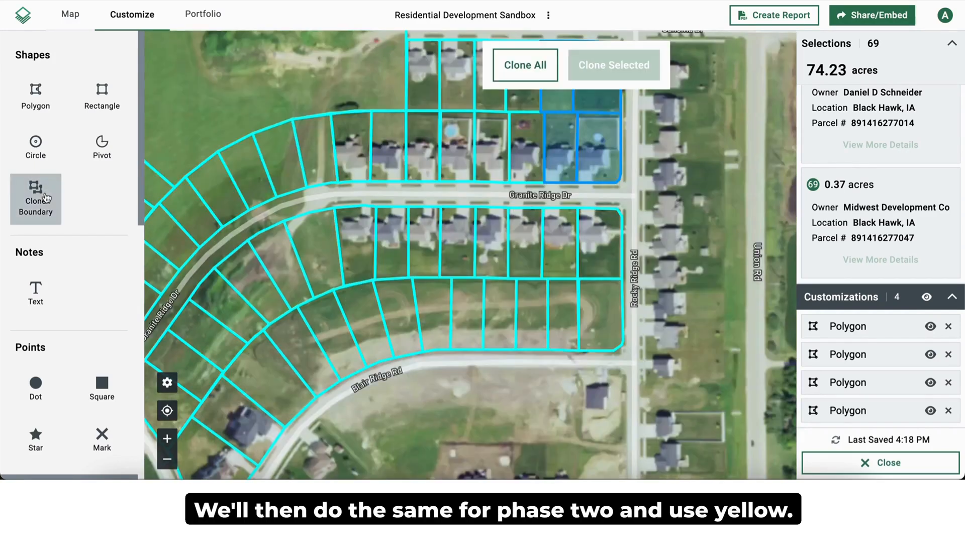
click(608, 250)
click(605, 312)
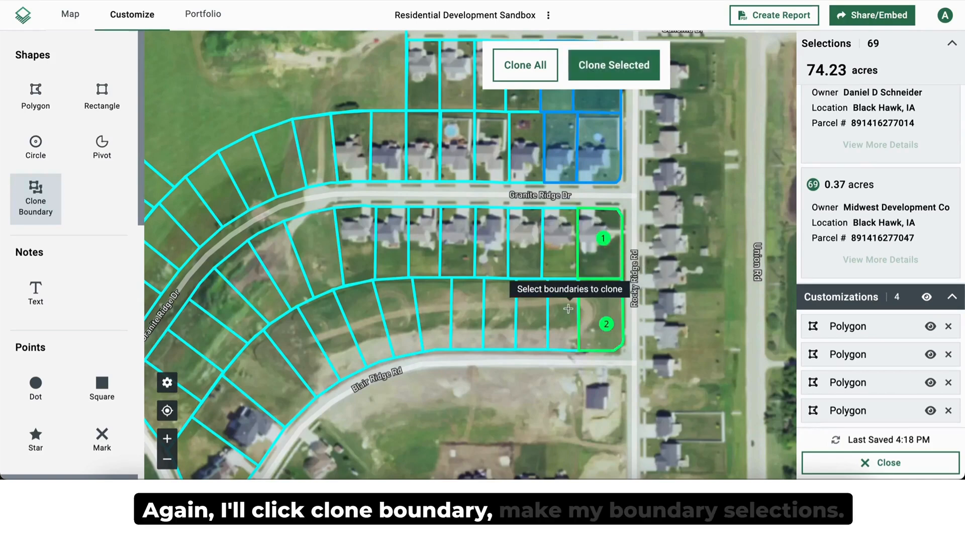
click(562, 311)
click(561, 257)
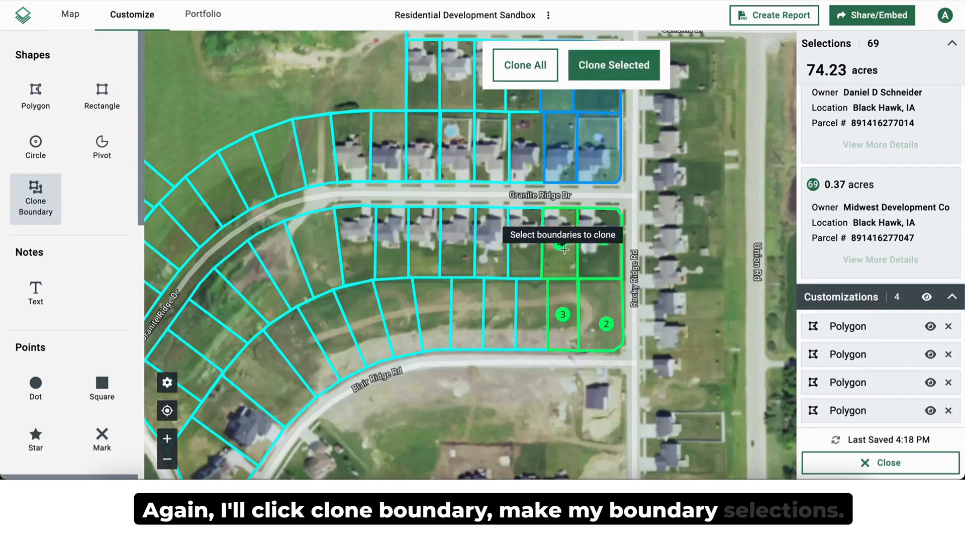
click(608, 70)
Step: Give the two cloned lots on the south side of Granite Ridge Dr a yellow border and yellow fill
click(241, 84)
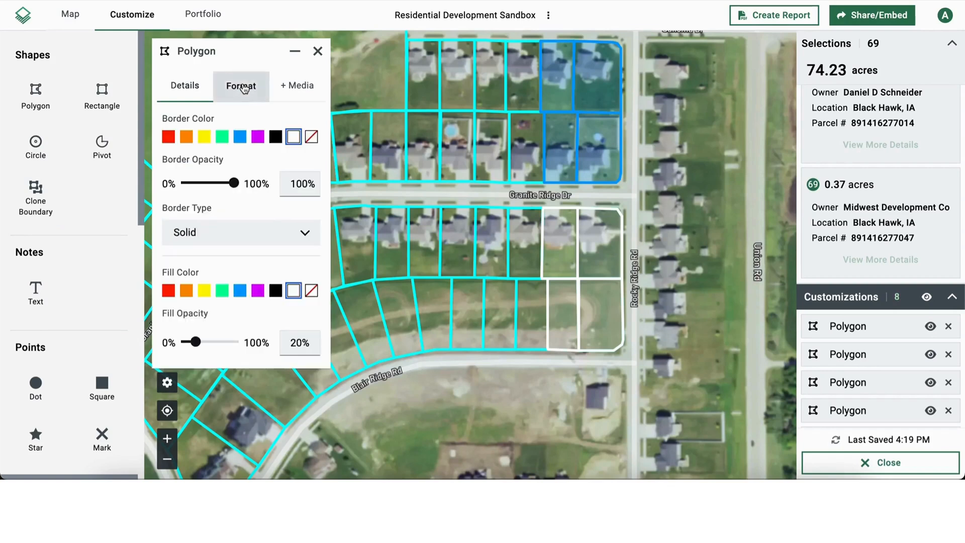
click(554, 252)
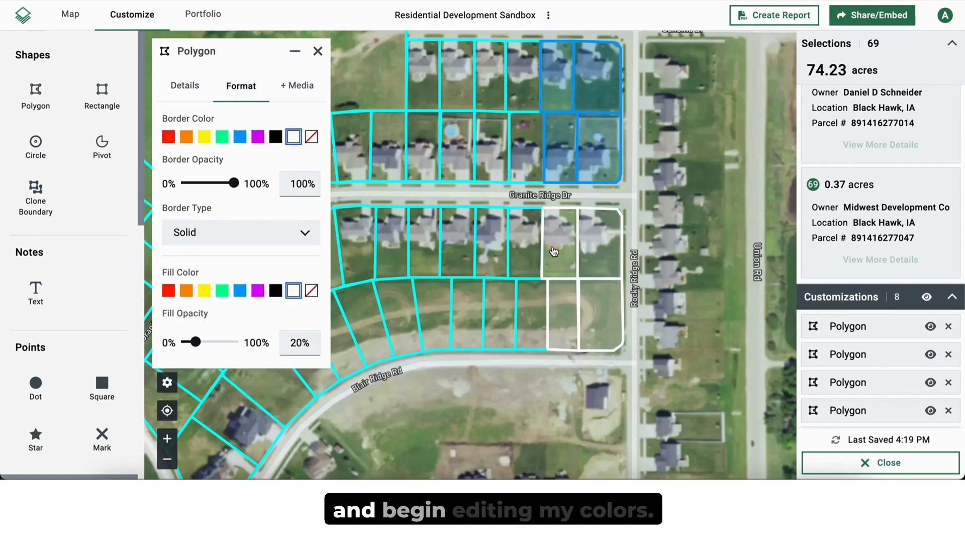
click(204, 136)
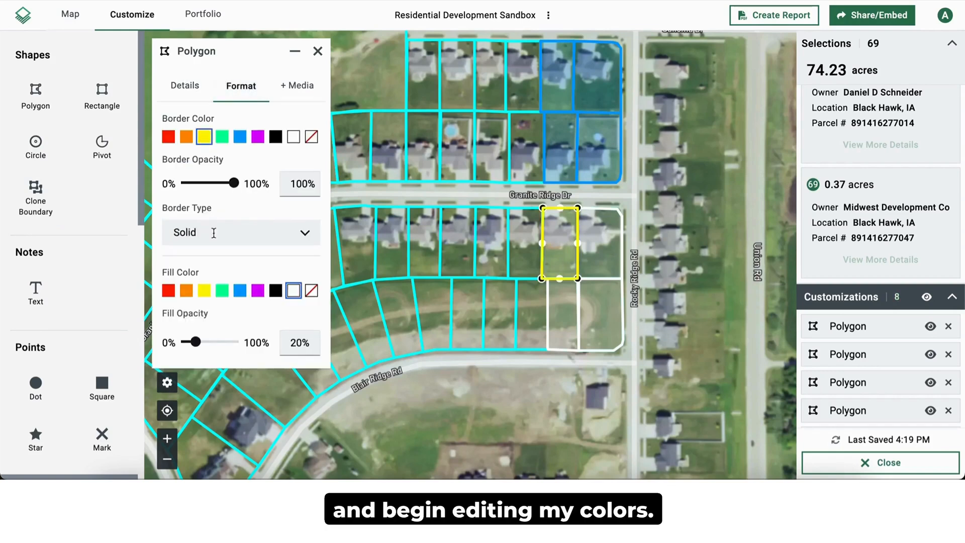
click(608, 256)
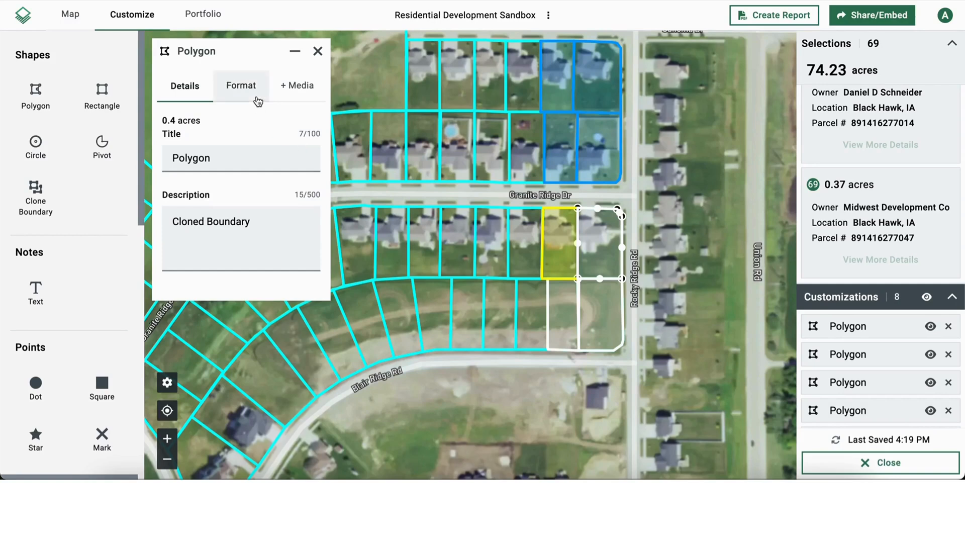
click(239, 85)
click(204, 137)
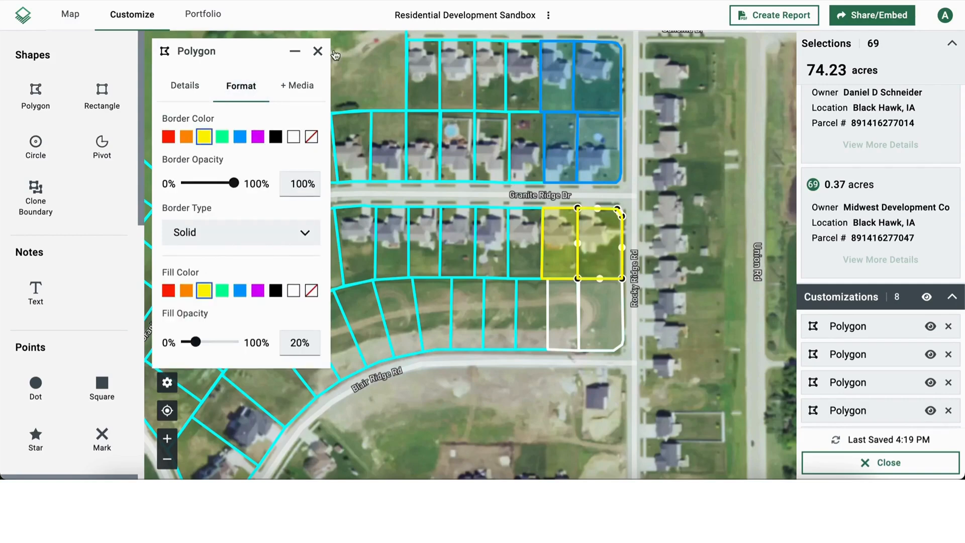
click(318, 50)
Step: Place a text note just west of the blue lots and set its label to "Phase 1"
scroll(487, 230, down, 5)
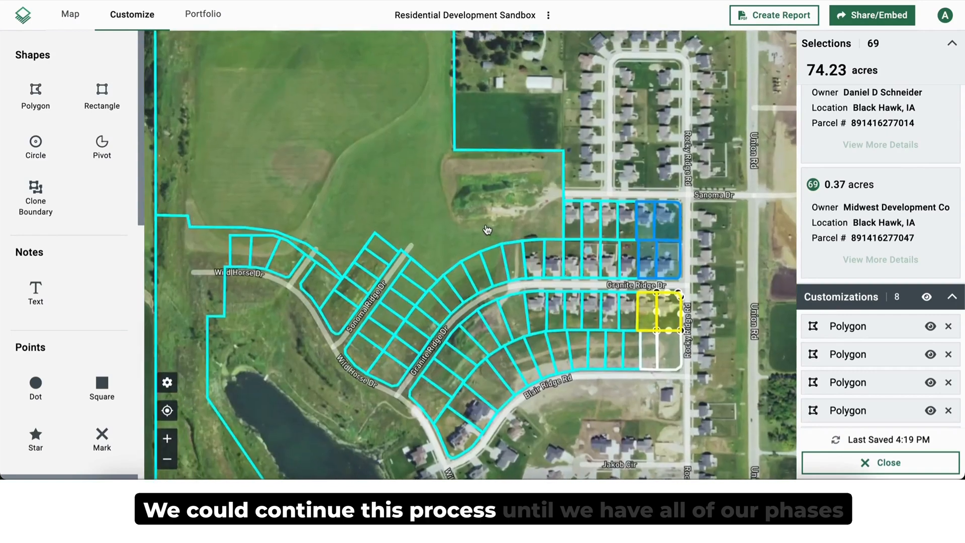
scroll(487, 230, down, 1)
scroll(483, 216, down, 1)
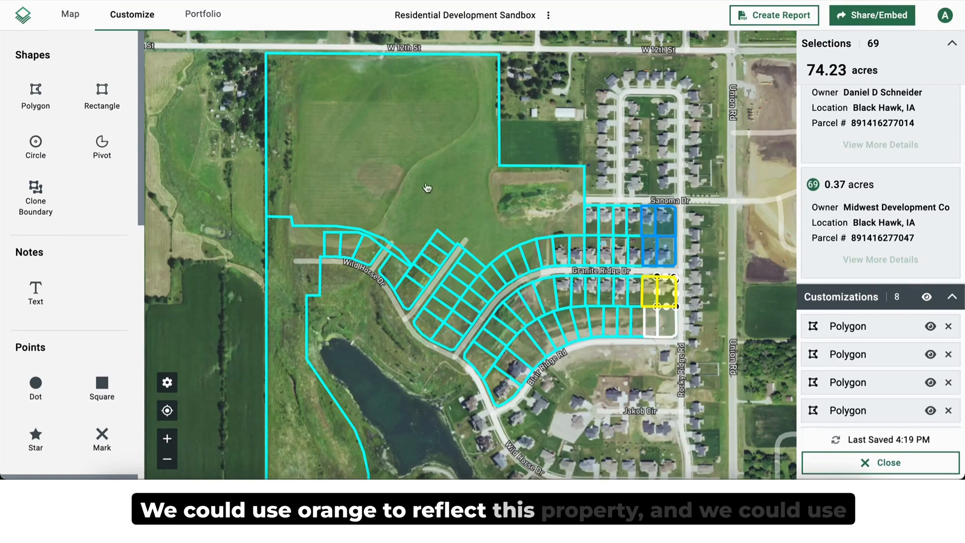
drag(368, 129, 375, 117)
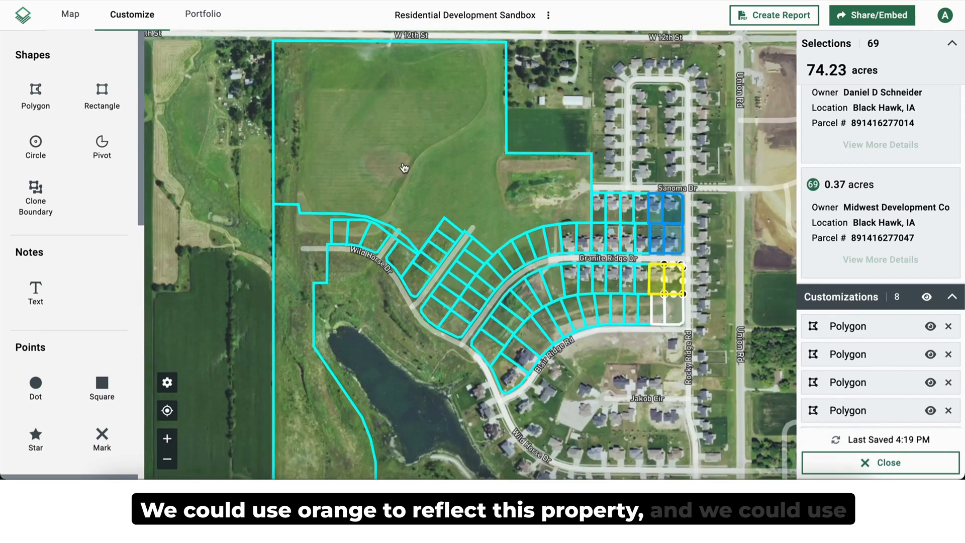
drag(300, 285, 350, 188)
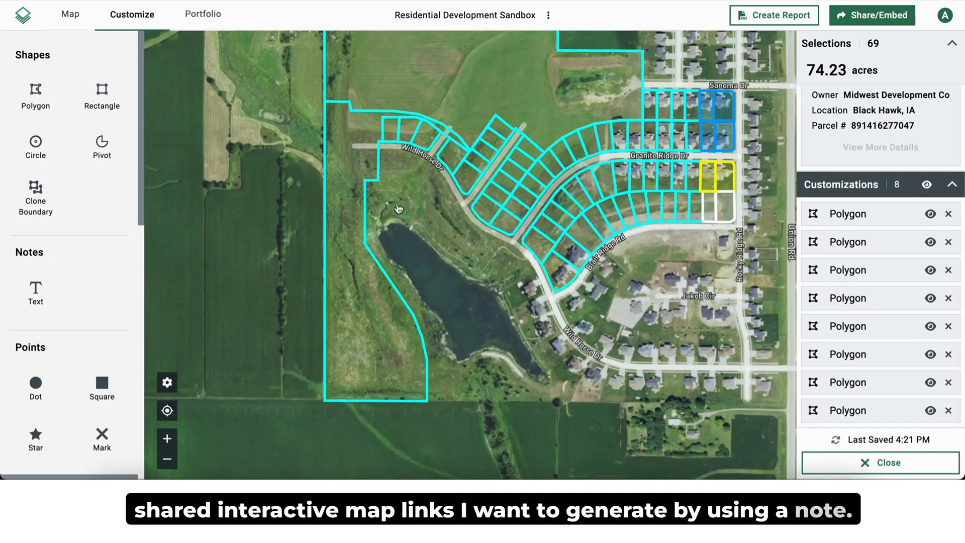
click(36, 292)
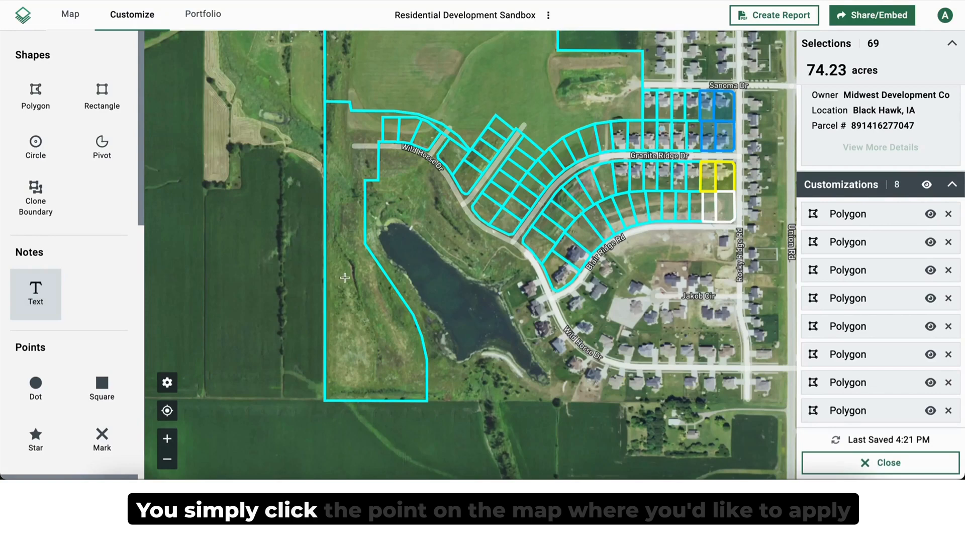
click(685, 129)
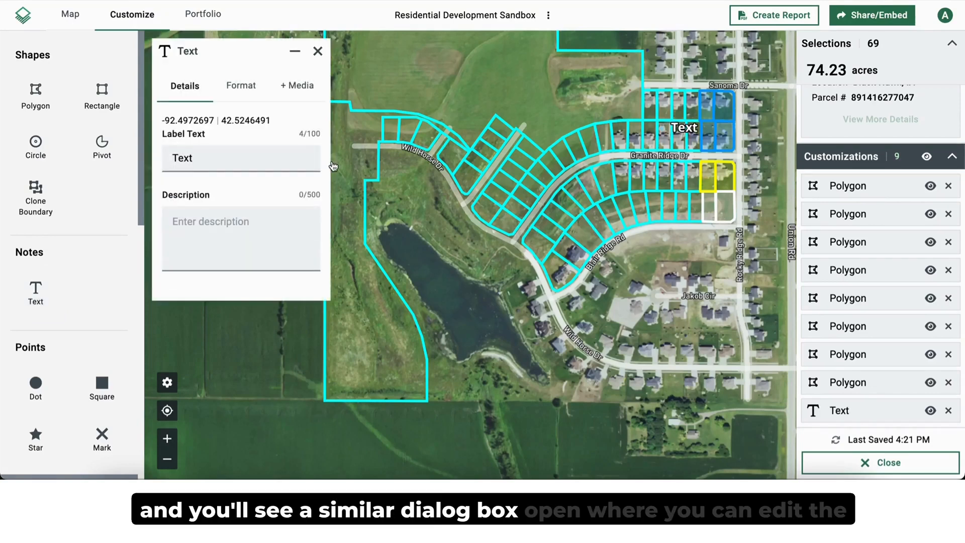
double_click(202, 158)
text(Ph)
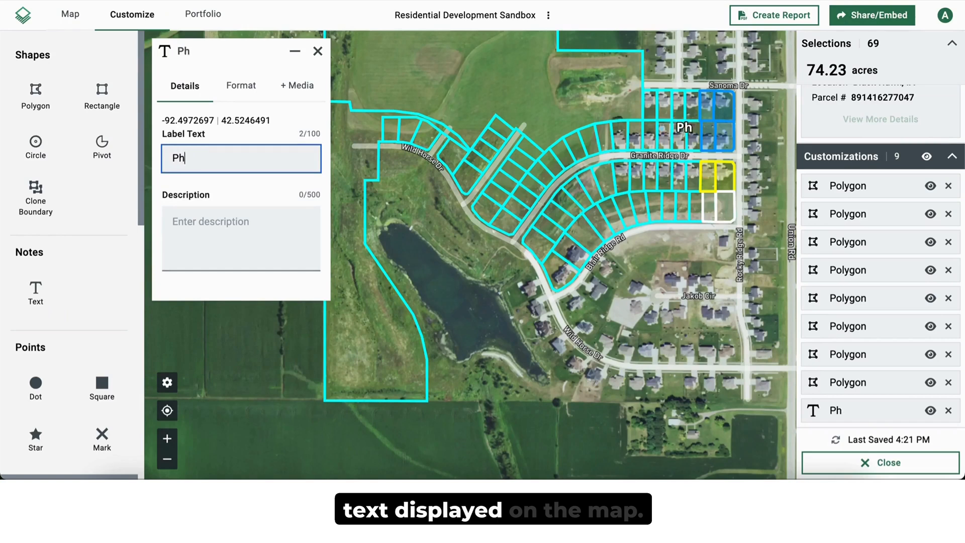
text(ase 1)
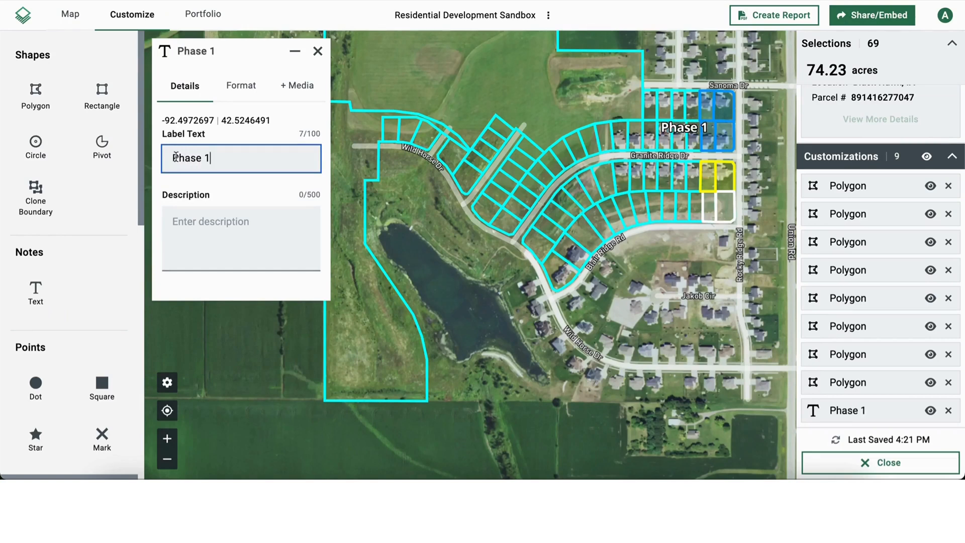
Step: Set the text size of the "Phase 1" label to Large
click(234, 83)
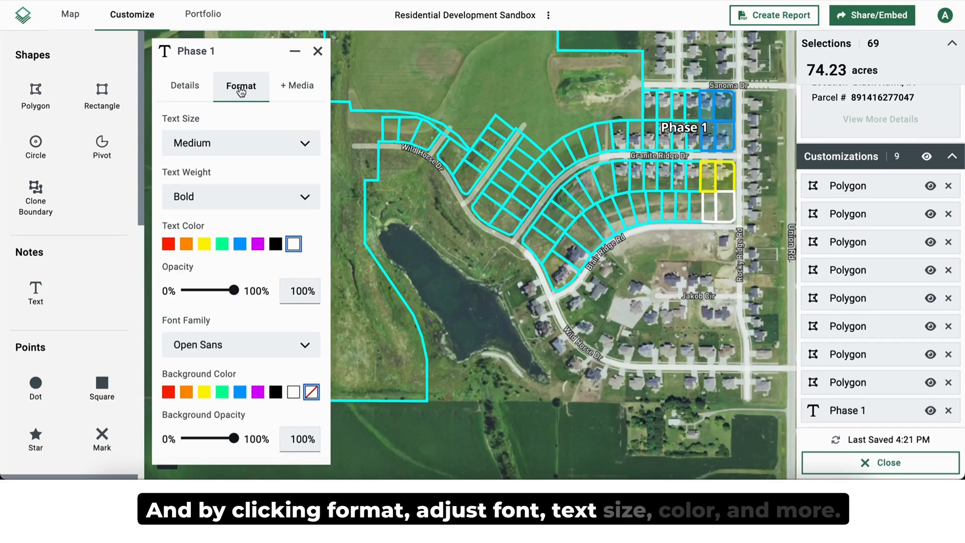
click(233, 141)
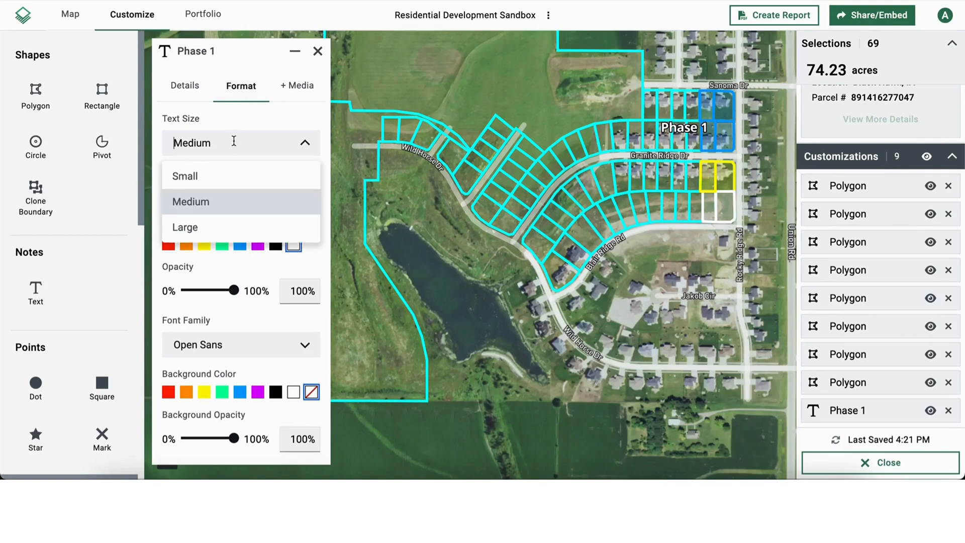
click(222, 228)
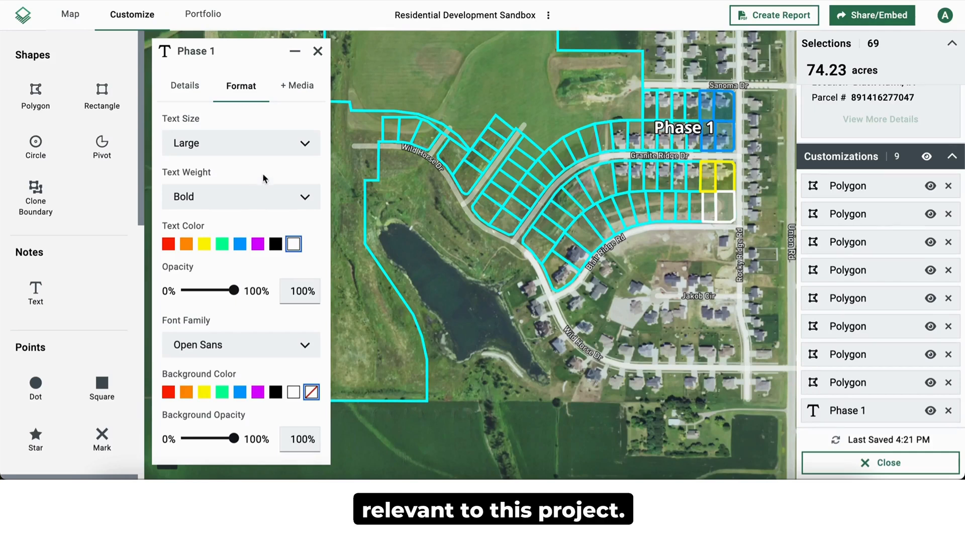
click(318, 52)
Step: Place a building point at the west end of Sanoma Dr and title it "Construction Site Office Area"
scroll(106, 266, down, 5)
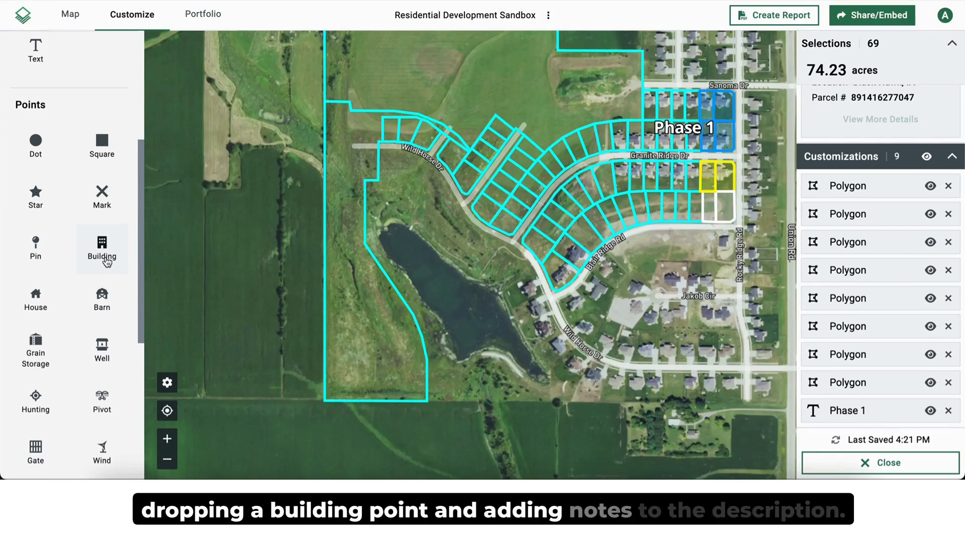
scroll(394, 230, up, 5)
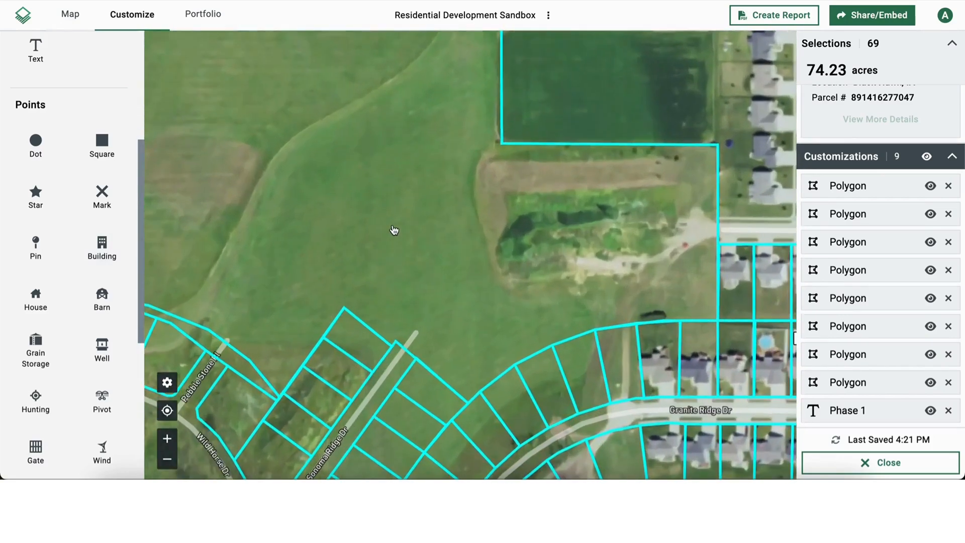
drag(394, 231, 302, 230)
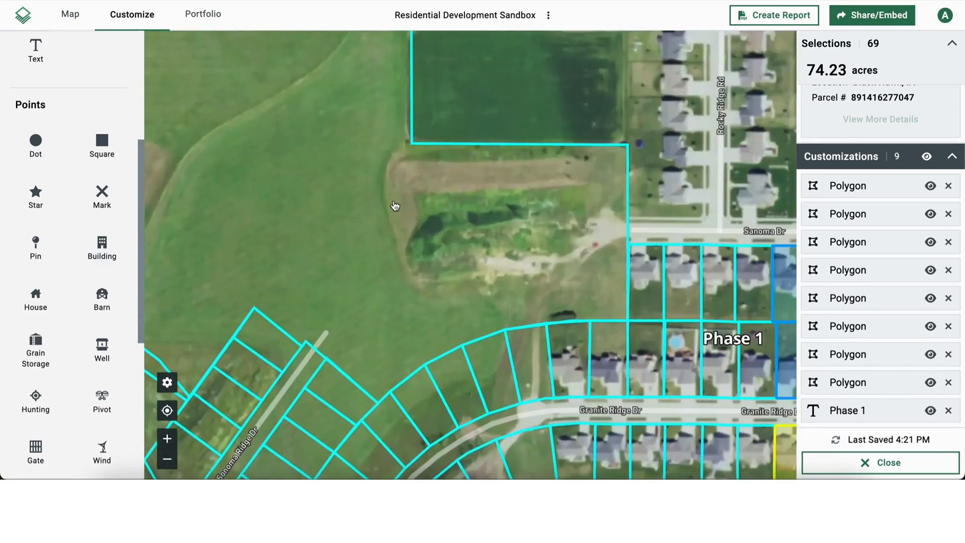
click(102, 249)
click(571, 231)
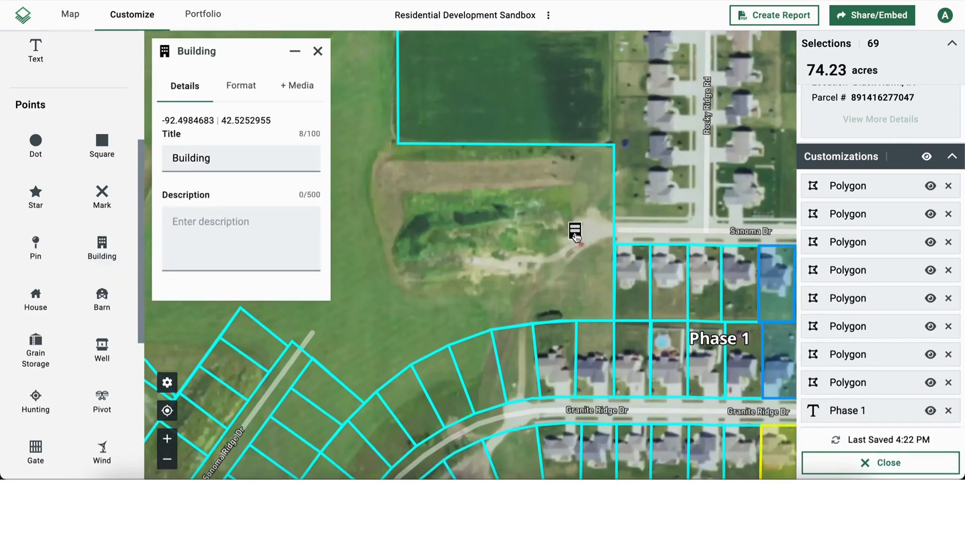
double_click(229, 162)
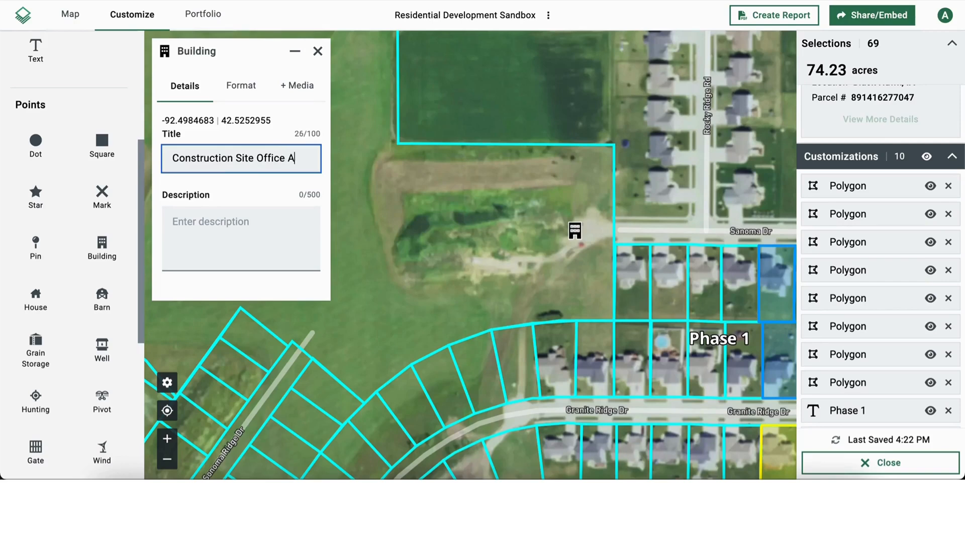
click(239, 229)
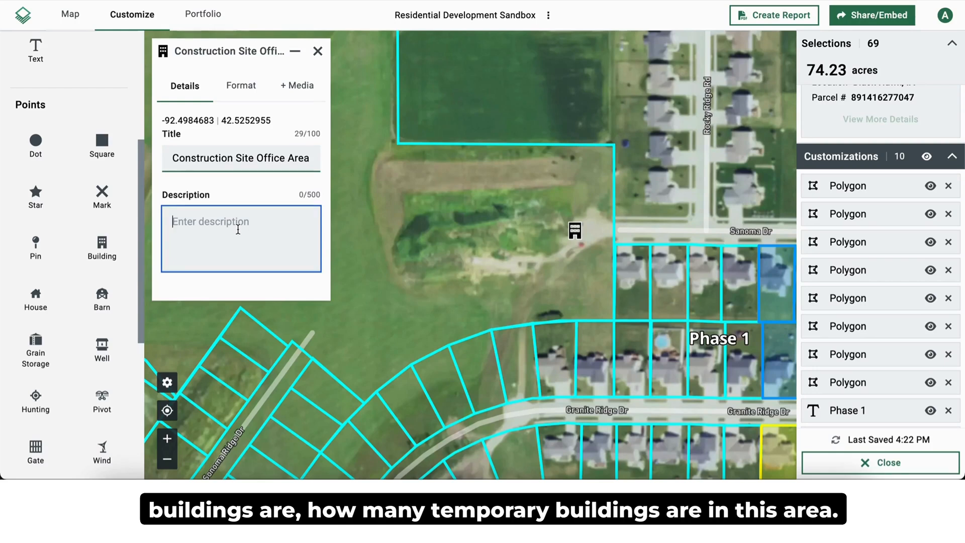
Step: Attach a building photo to the construction site office point as media
click(302, 88)
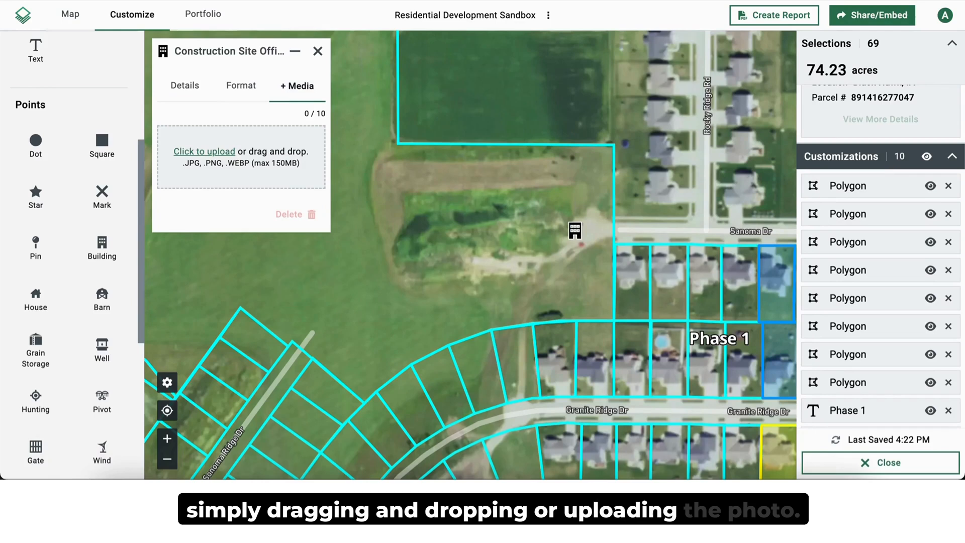
drag(160, 339, 243, 166)
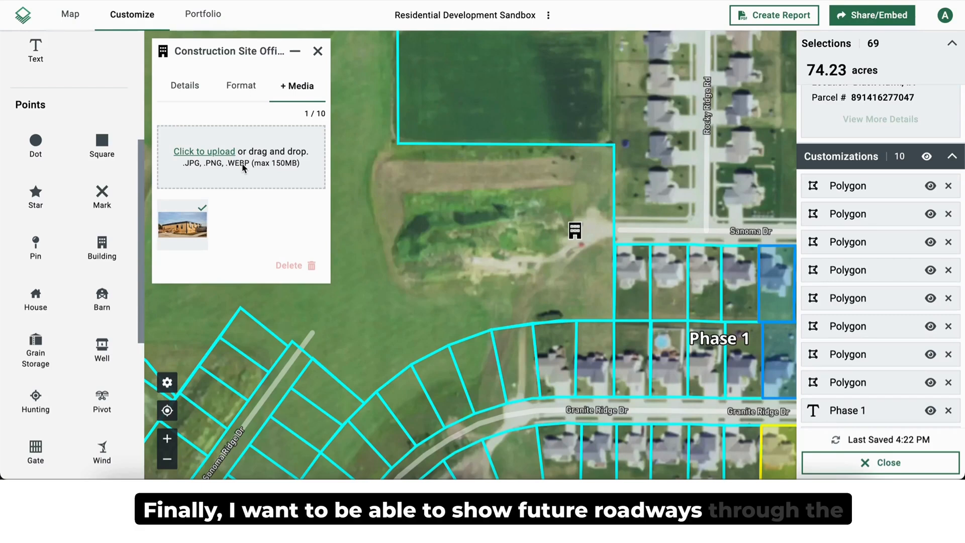
click(318, 50)
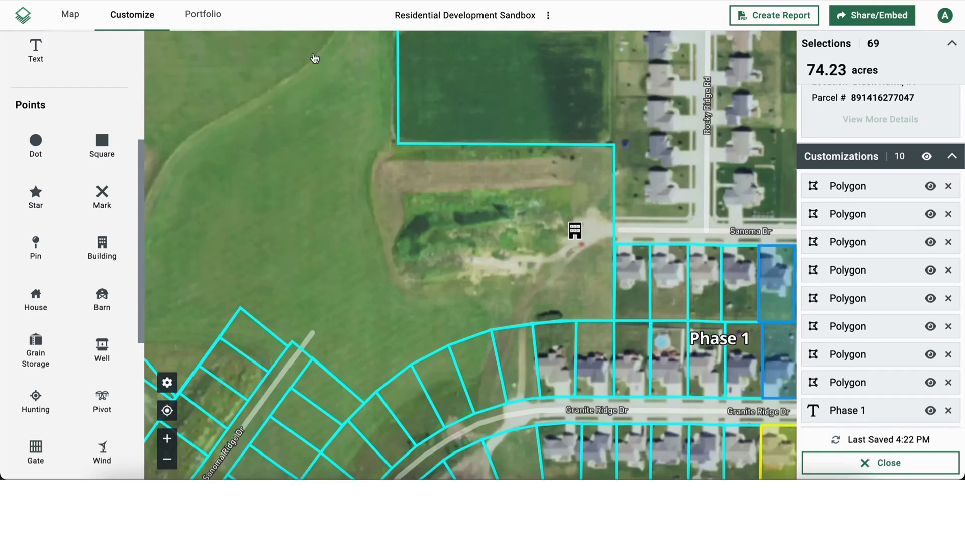
Step: Draw a road about 1,556 feet long from Sanoma Dr's west end, curving north to W 12th St, and shift its northern segment's midpoint slightly north
scroll(121, 218, down, 6)
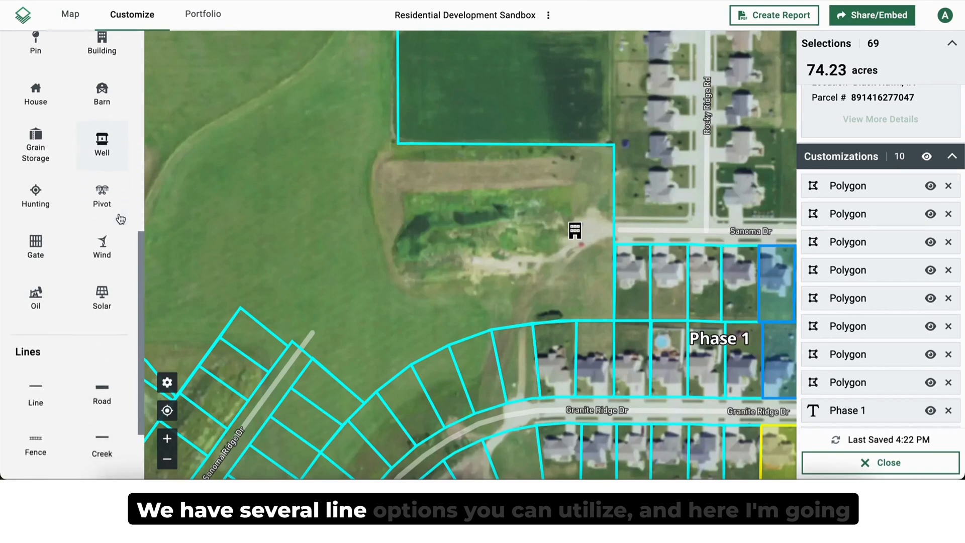
scroll(119, 217, down, 1)
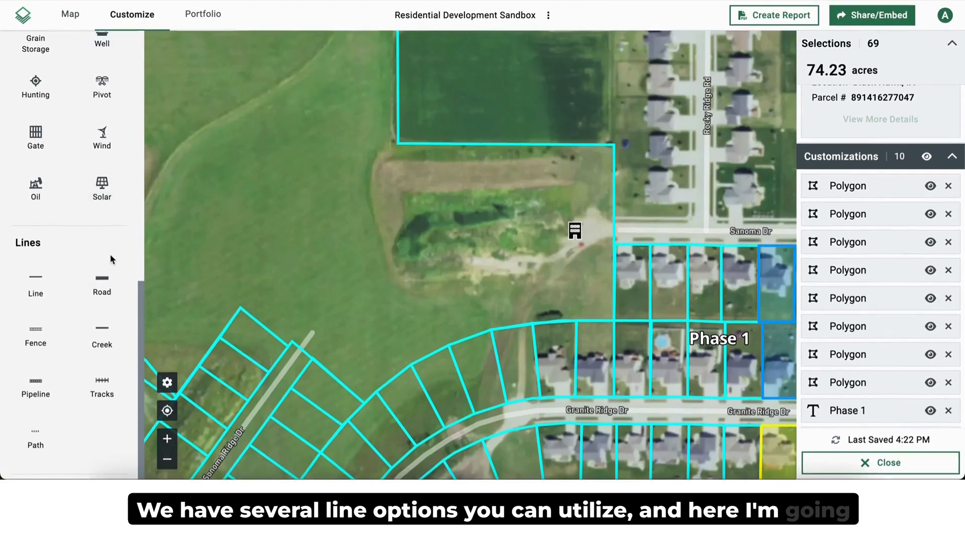
click(103, 291)
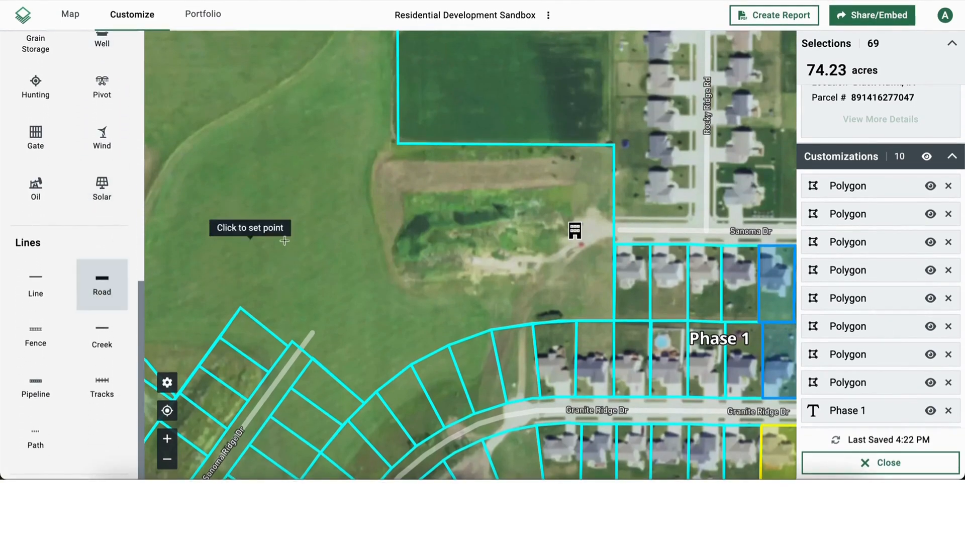
scroll(309, 231, down, 4)
scroll(370, 191, up, 2)
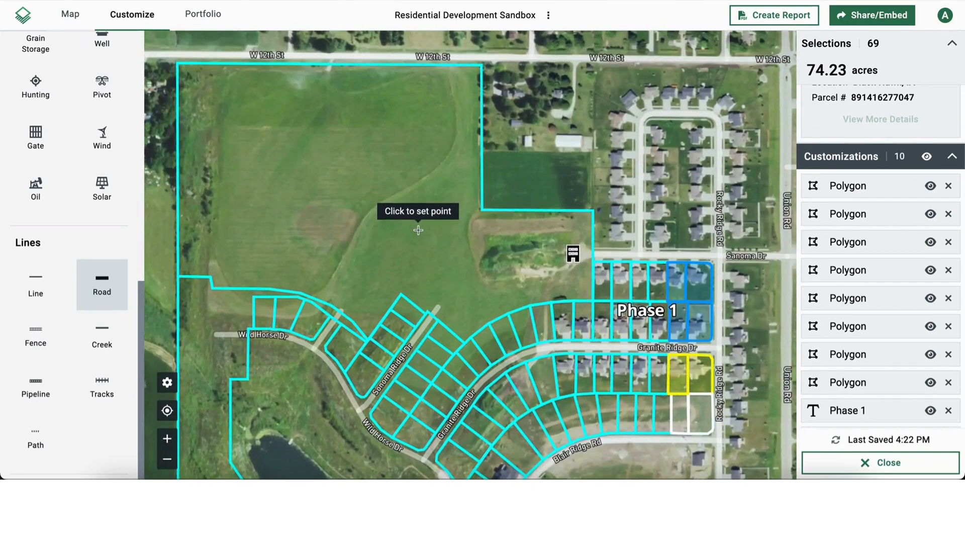
click(592, 254)
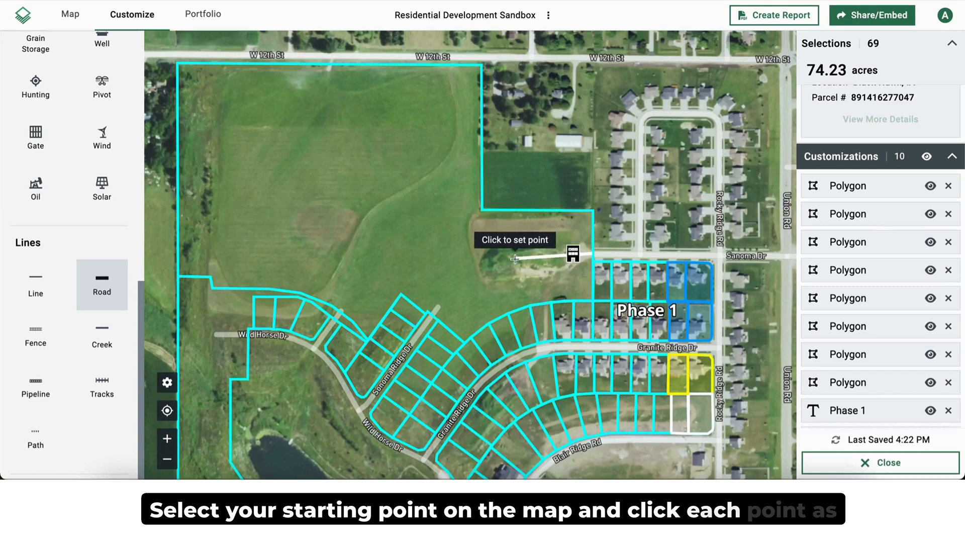
click(455, 254)
click(421, 241)
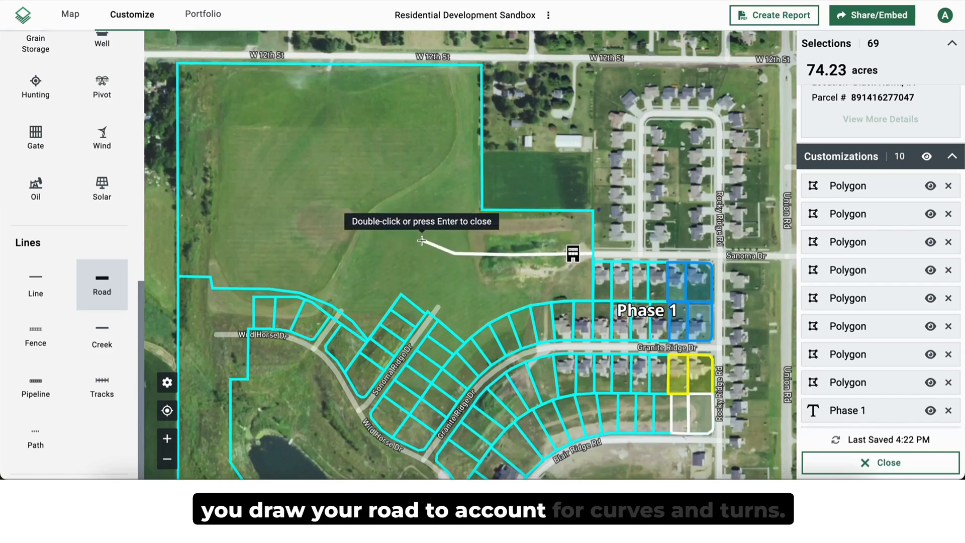
click(398, 205)
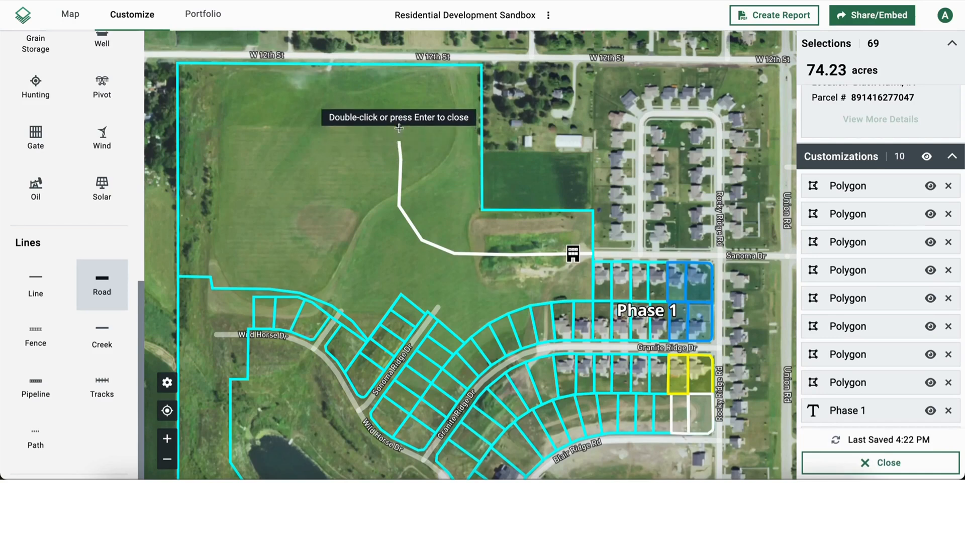
double_click(402, 62)
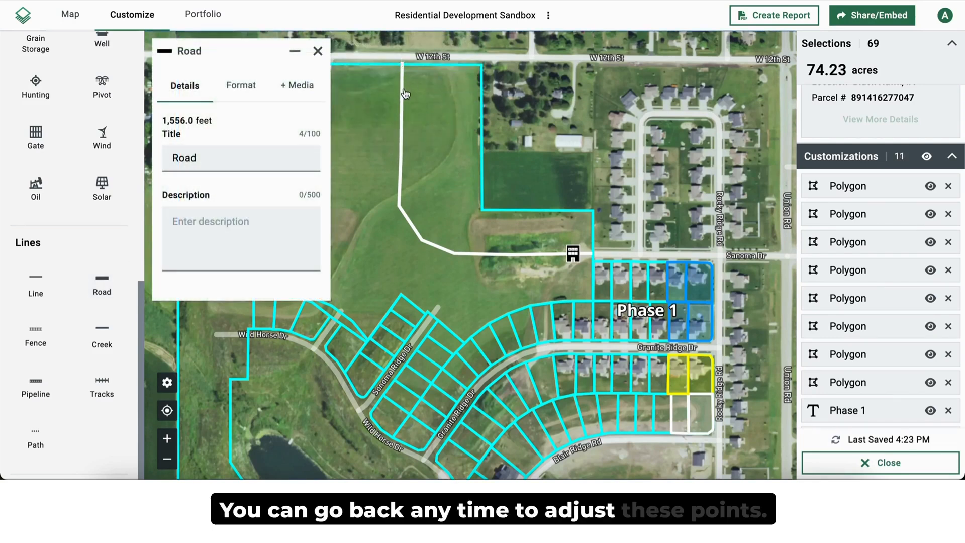
click(403, 95)
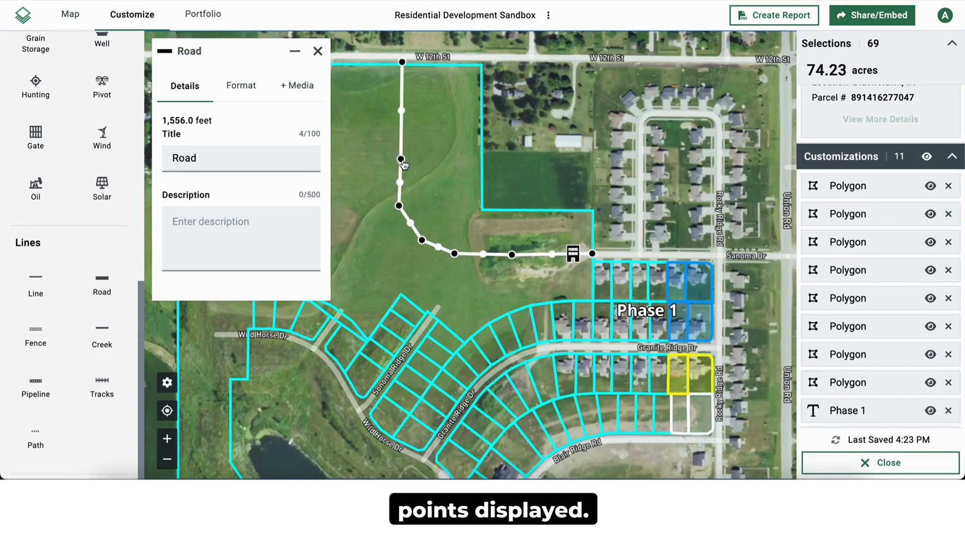
drag(400, 159, 399, 133)
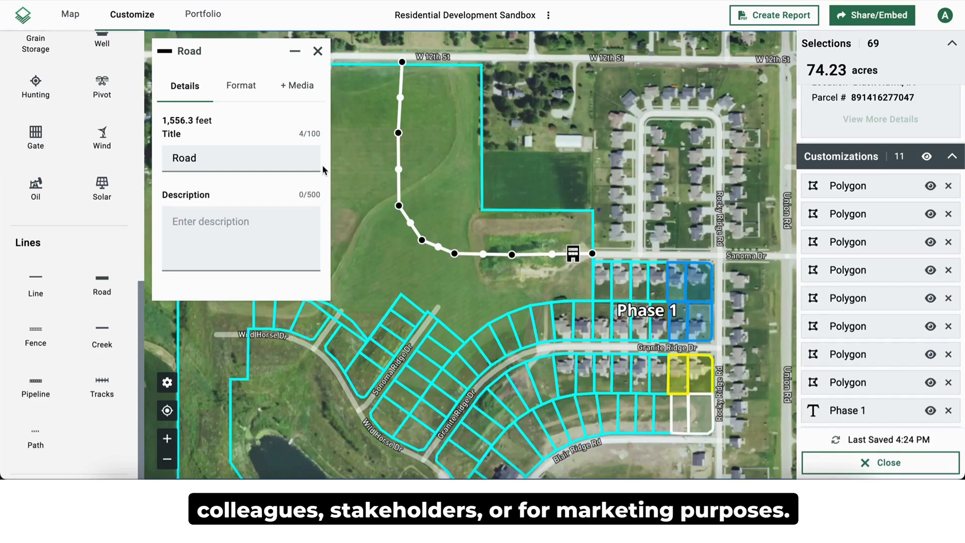
Step: Open the saved map "Residential Development" in Black Hawk, IA
click(71, 15)
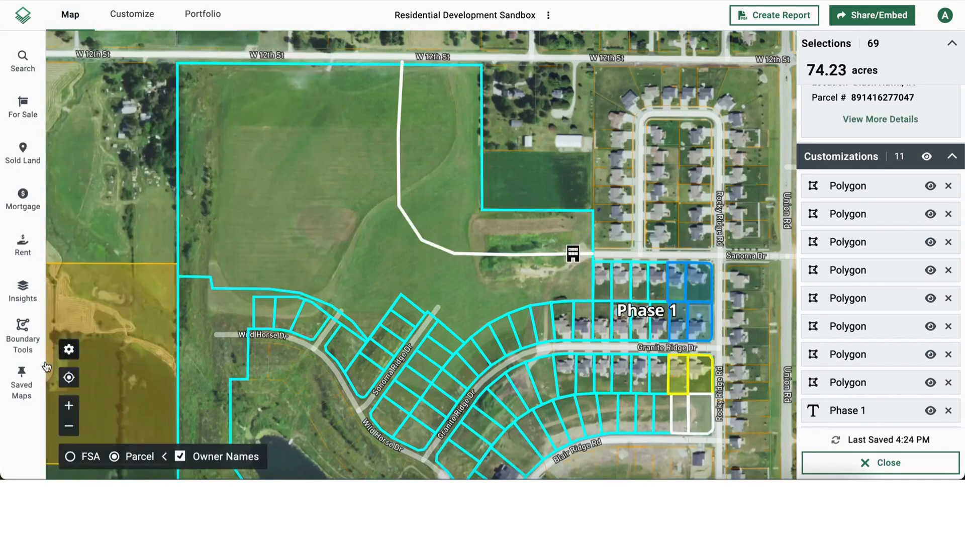
click(21, 387)
scroll(125, 352, down, 3)
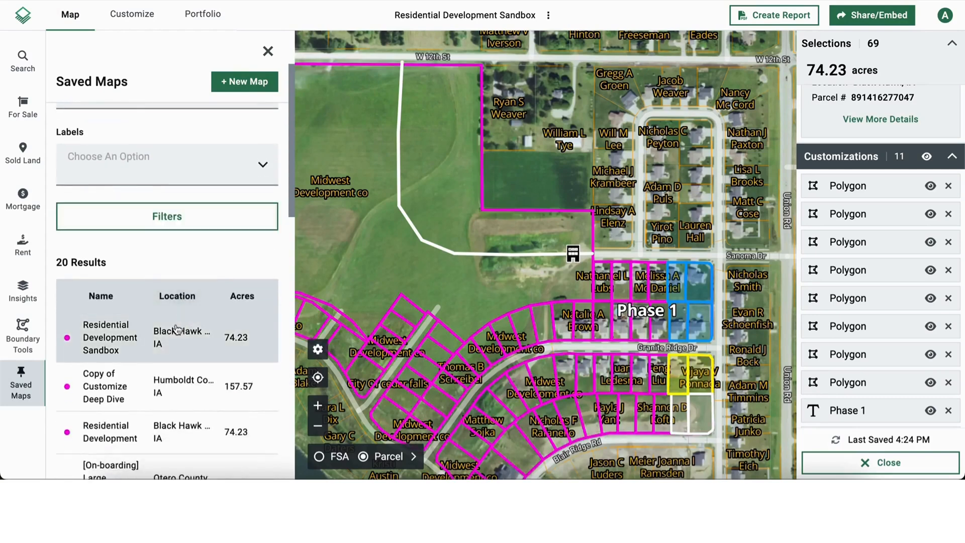
click(128, 430)
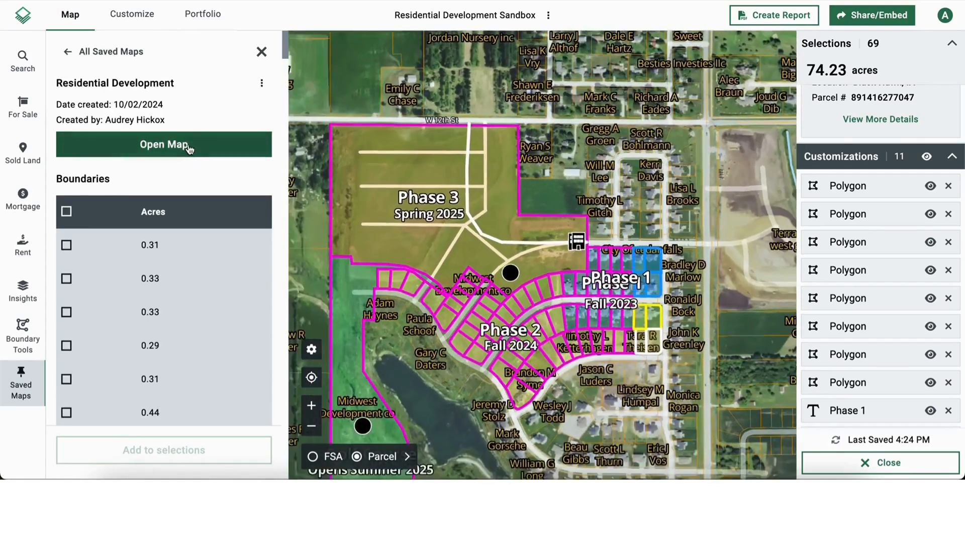
click(187, 145)
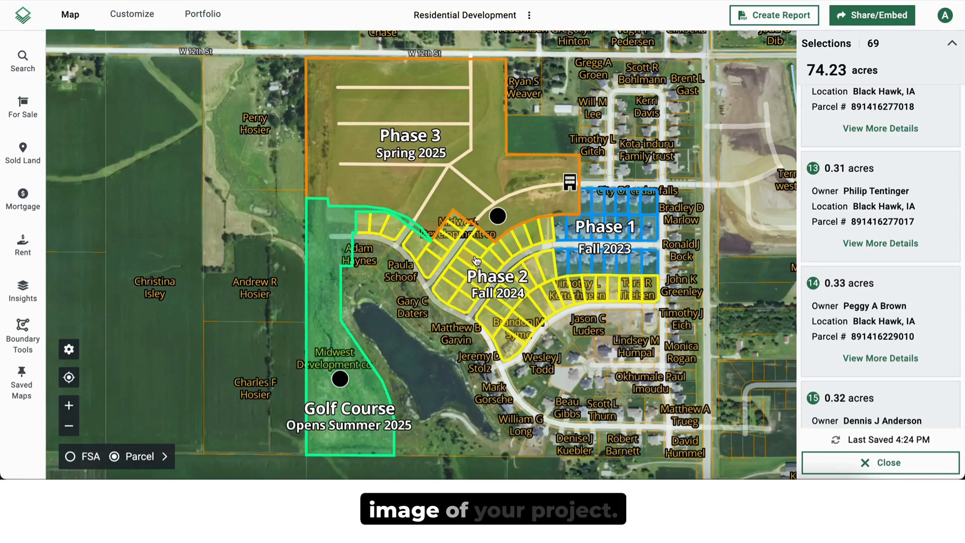
Step: Review the report generation options for the Residential Development map, and dismiss them without generating a report
click(777, 21)
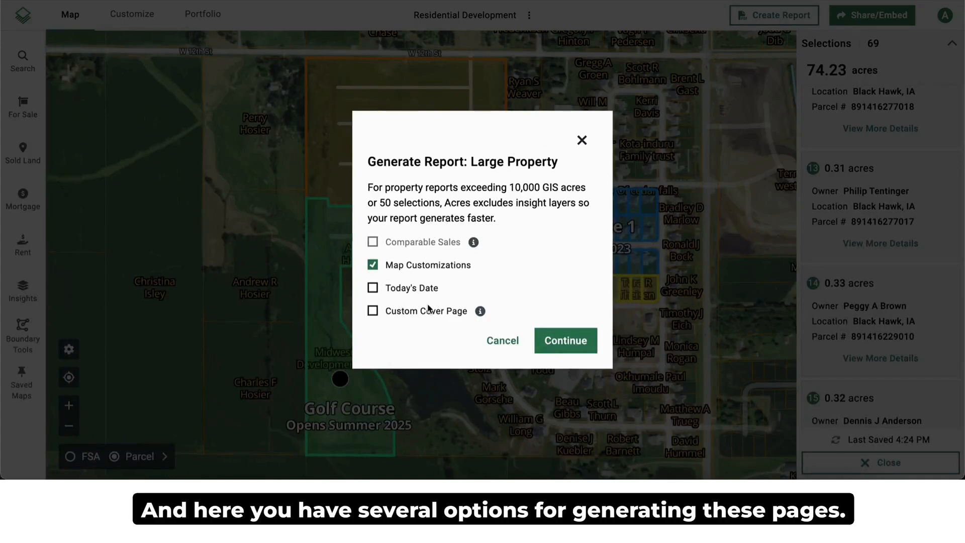
click(582, 140)
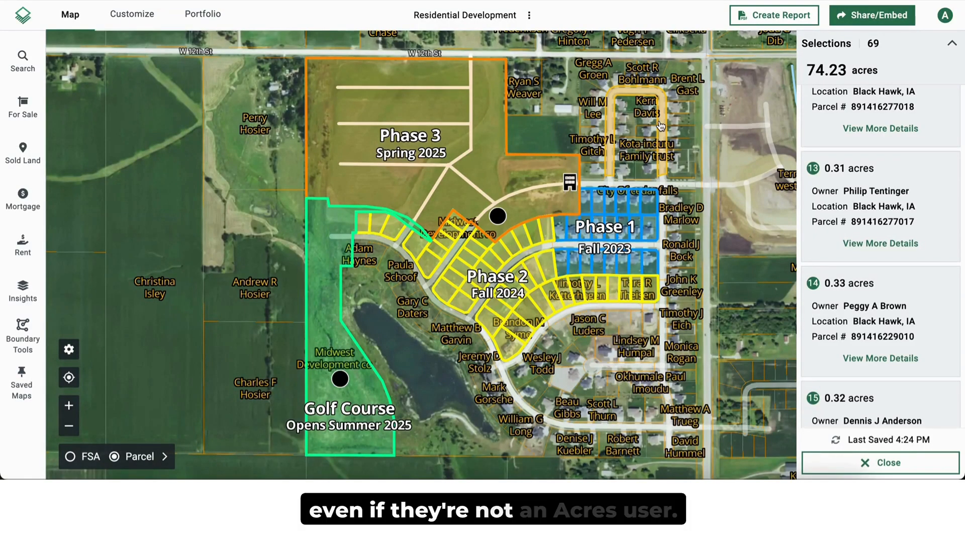
Step: Copy the Residential Development map's share link and open it in a new browser tab
click(873, 16)
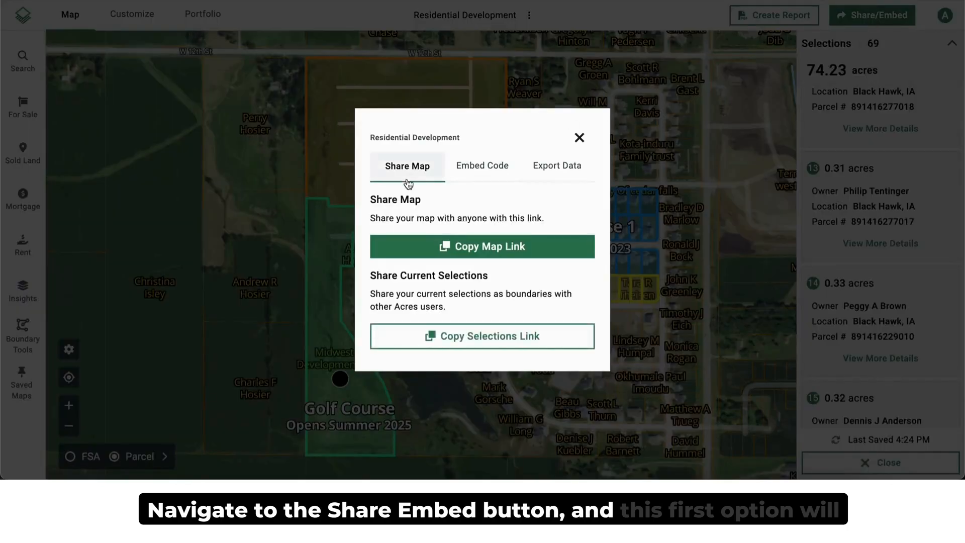
click(498, 252)
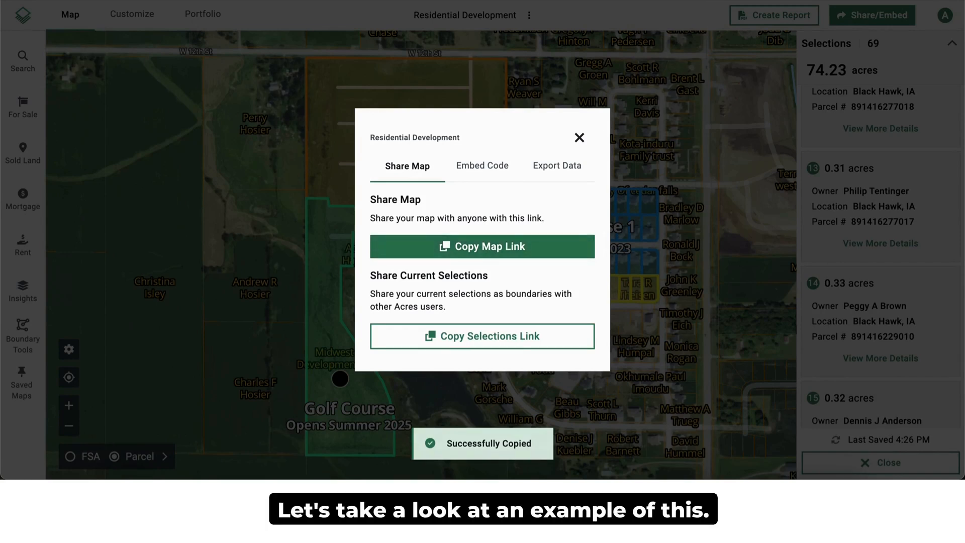
key(super+t)
key(super+v)
key(Return)
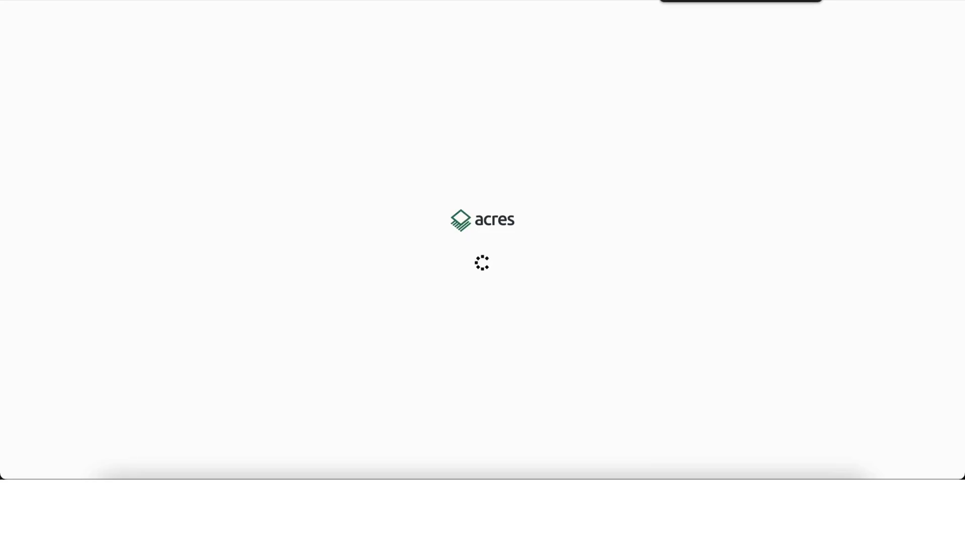